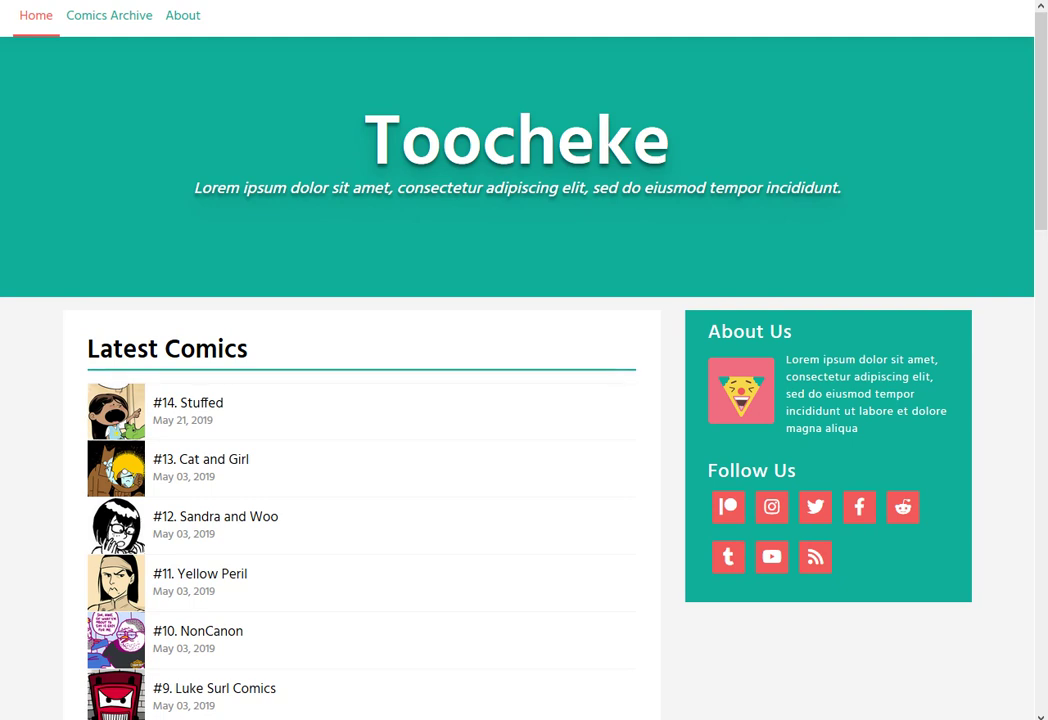
Look through the Toocheke demo homepage, covering its latest comics, chapters and posts.
scroll(552, 280, "down", 8)
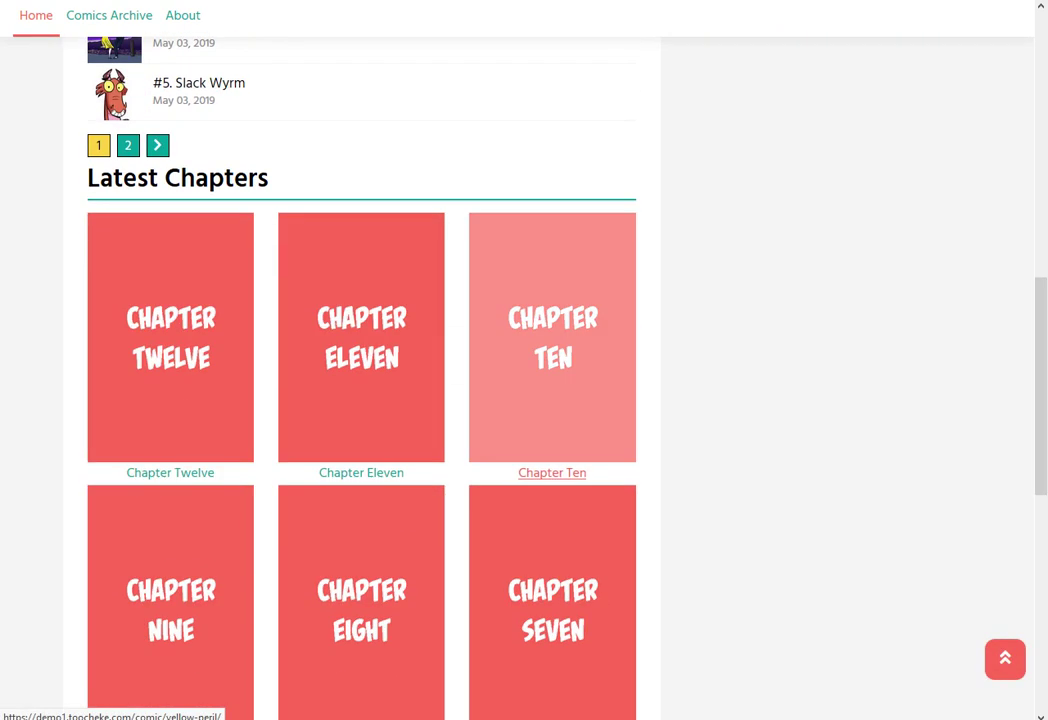
scroll(552, 330, "up", 8)
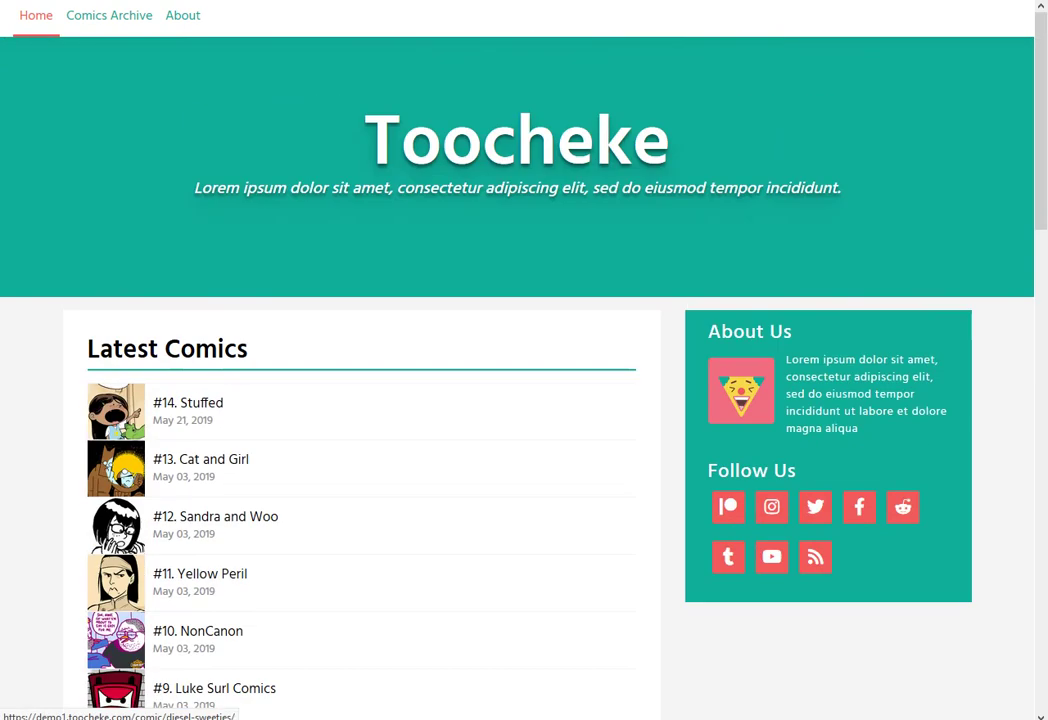
scroll(384, 335, "down", 6)
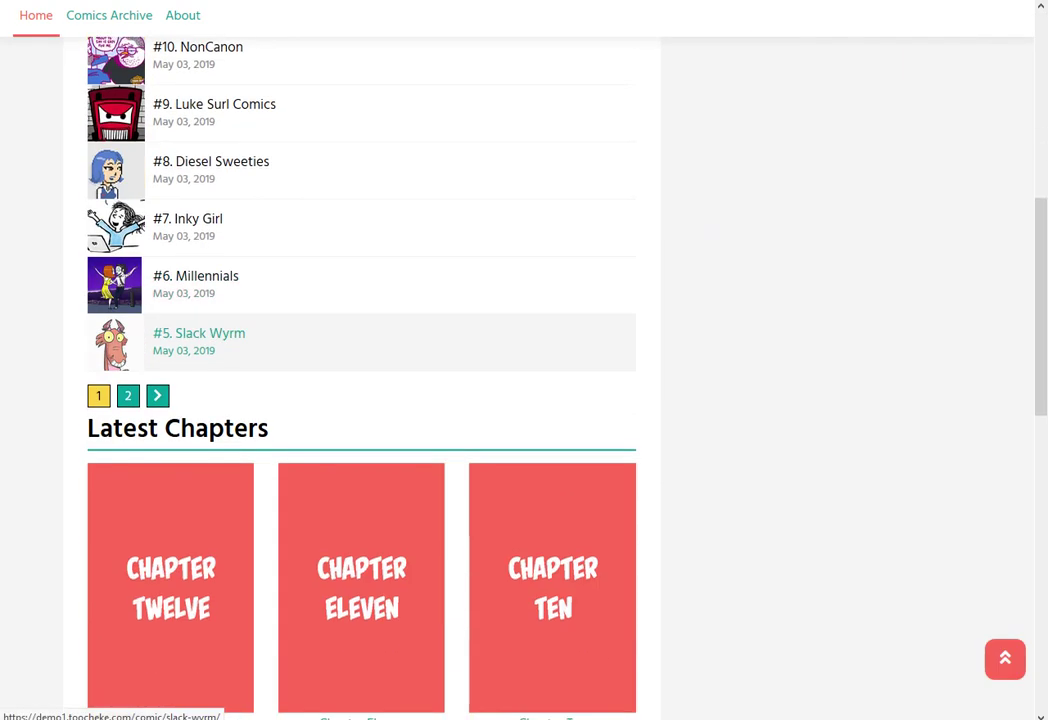
scroll(552, 400, "down", 9)
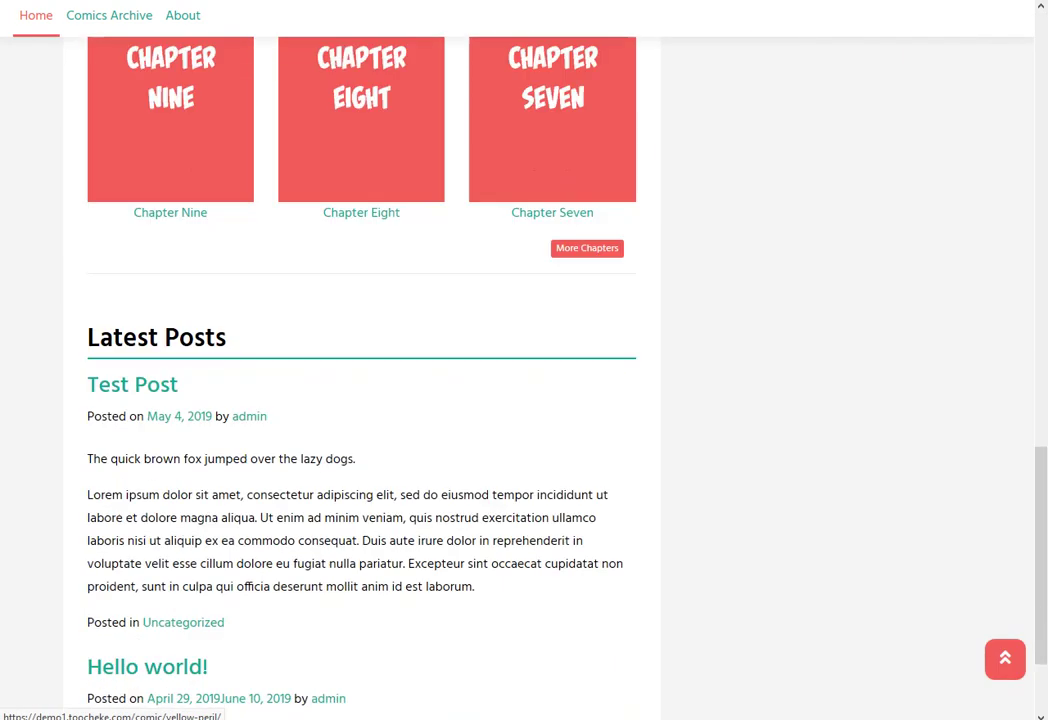
scroll(552, 390, "up", 10)
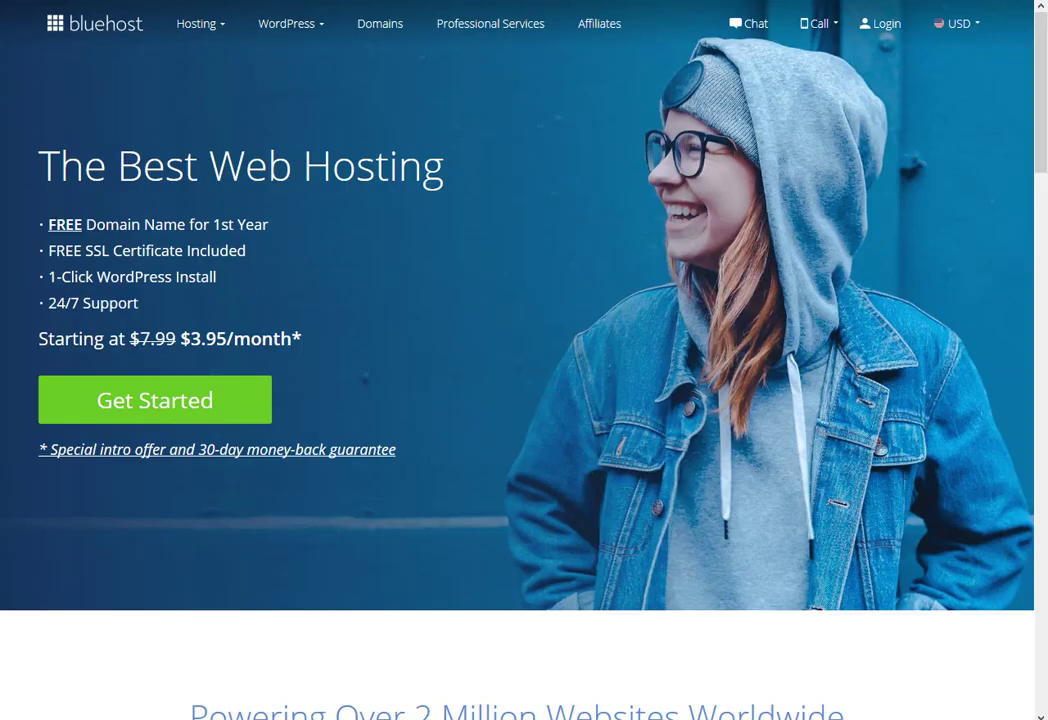
mouse_move(200, 23)
scroll(524, 360, "down", 3)
scroll(524, 360, "up", 3)
Switch to File Explorer and look through the tutorial folder's comic images, including the Thumbnails, stuffed and dieselsweeties folders.
mouse_move(288, 23)
mouse_move(265, 719)
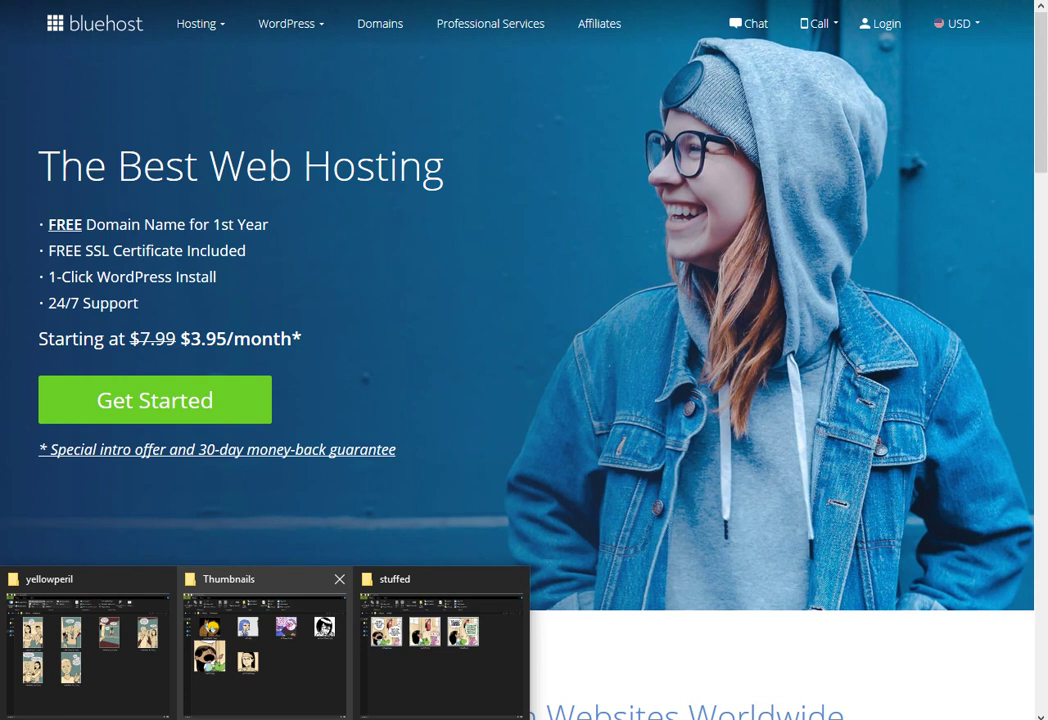
left_click(265, 640)
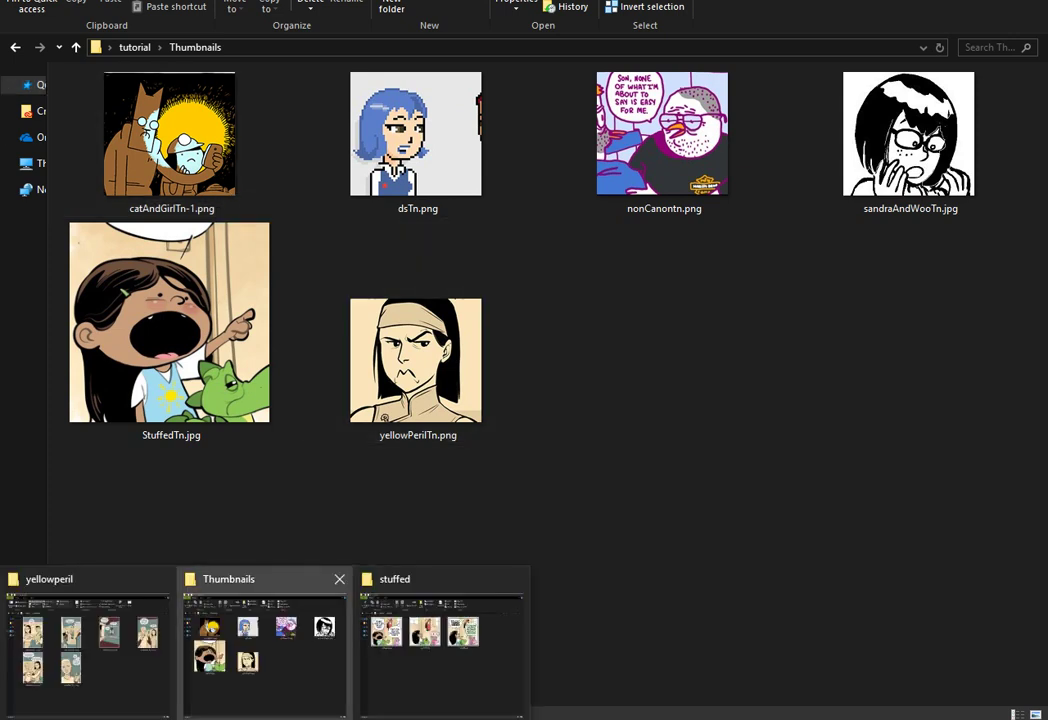
left_click(442, 640)
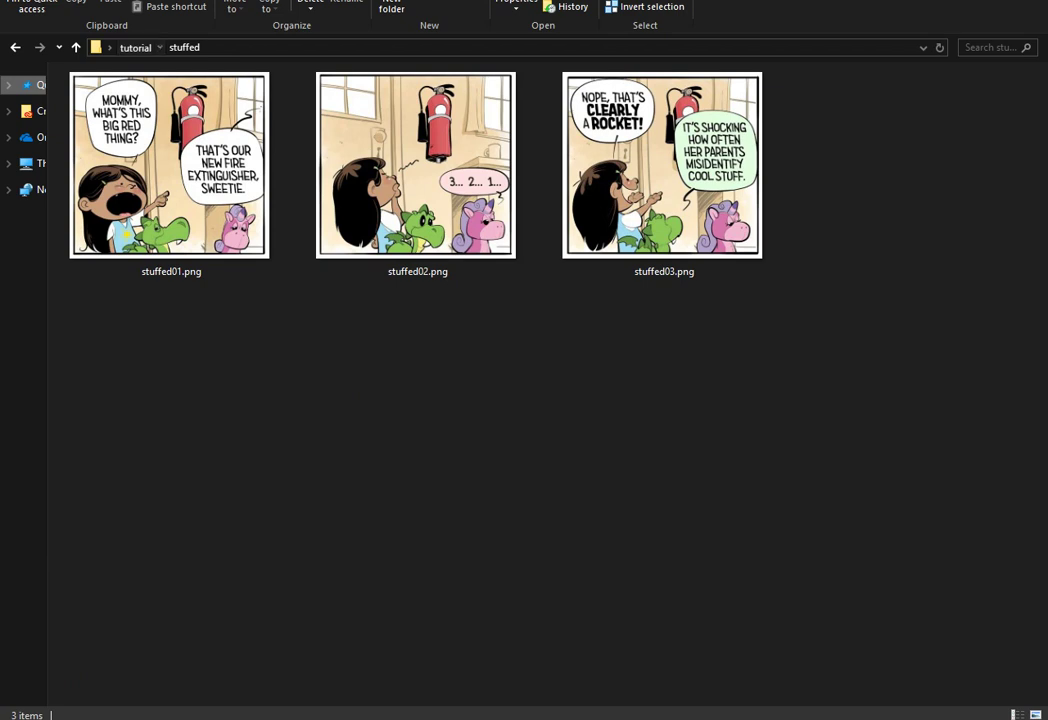
left_click(134, 47)
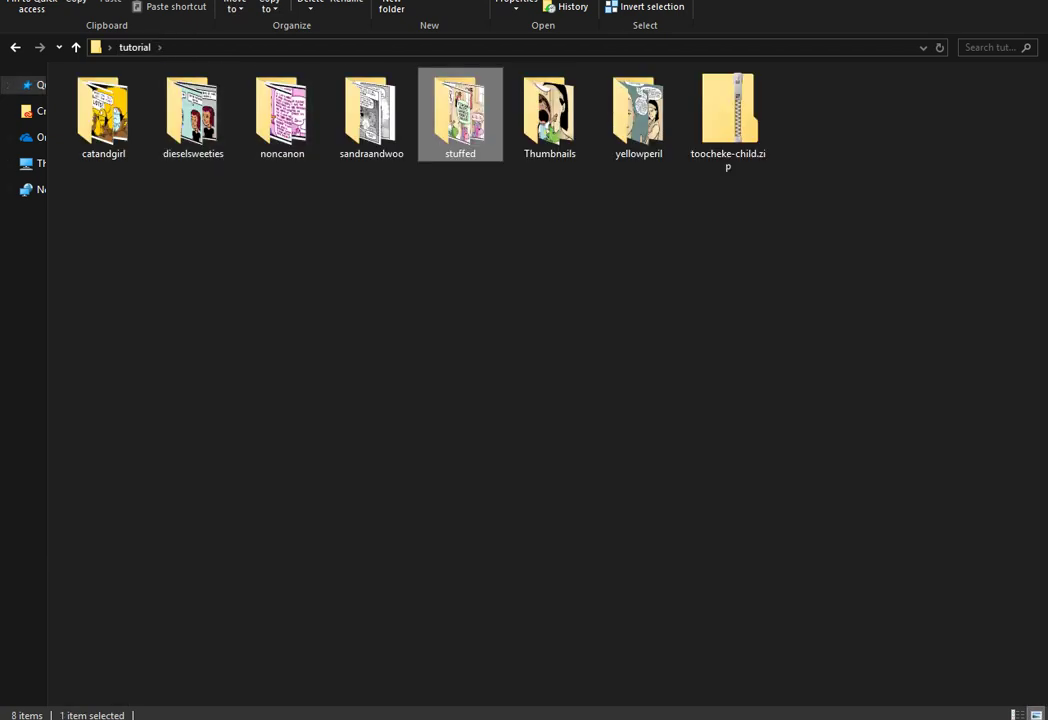
double_click(193, 110)
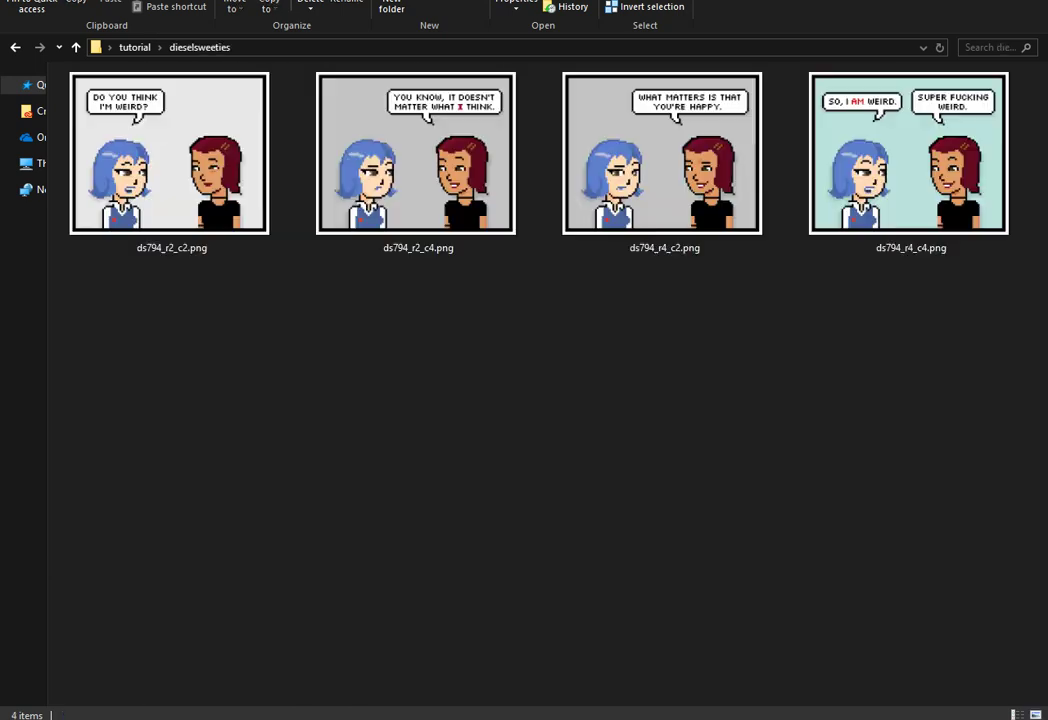
key("alt+Left")
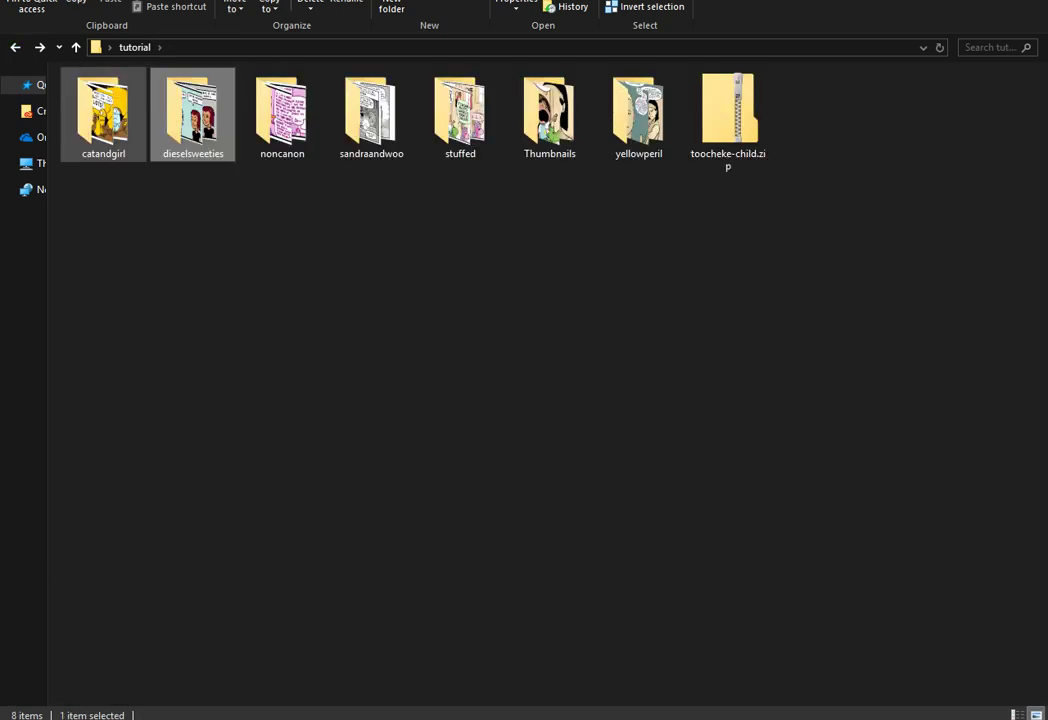
key("Return")
key("alt+Left")
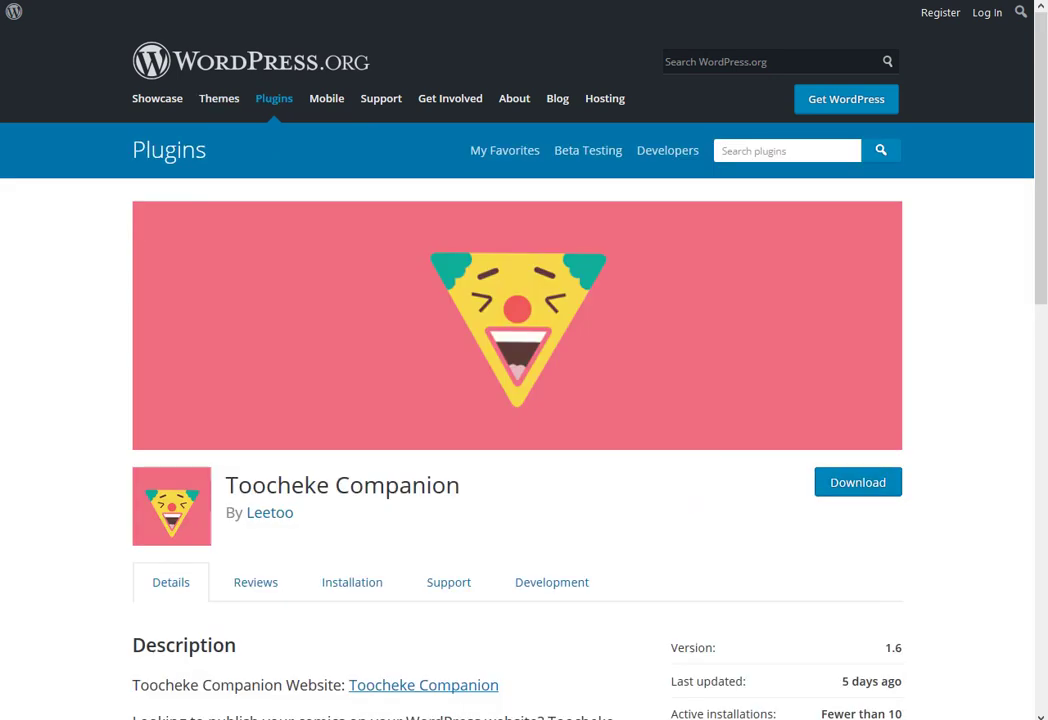
Look over the front page of the new Tutorial WordPress site, down to its search and archive widgets.
mouse_move(381, 100)
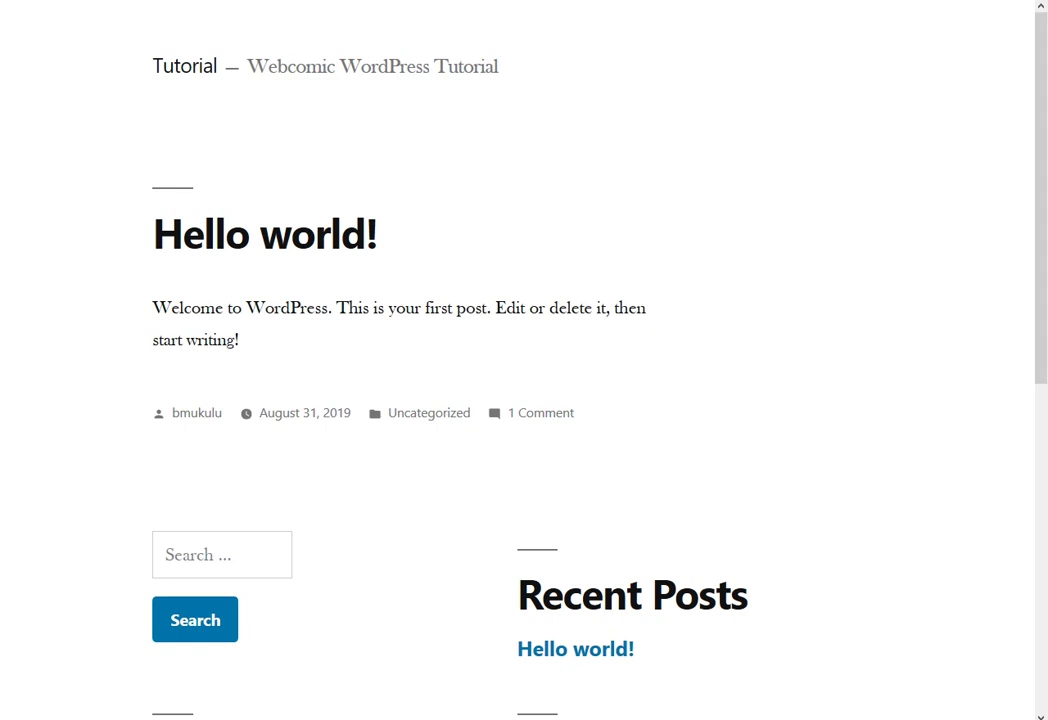
scroll(524, 360, "down", 3)
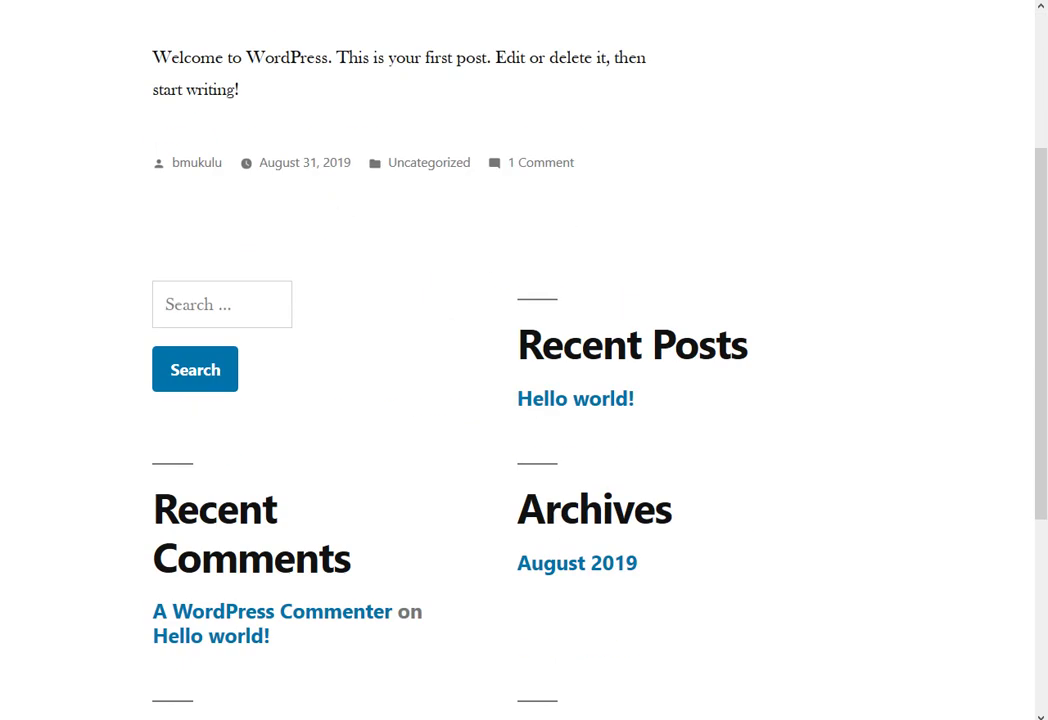
scroll(524, 360, "up", 3)
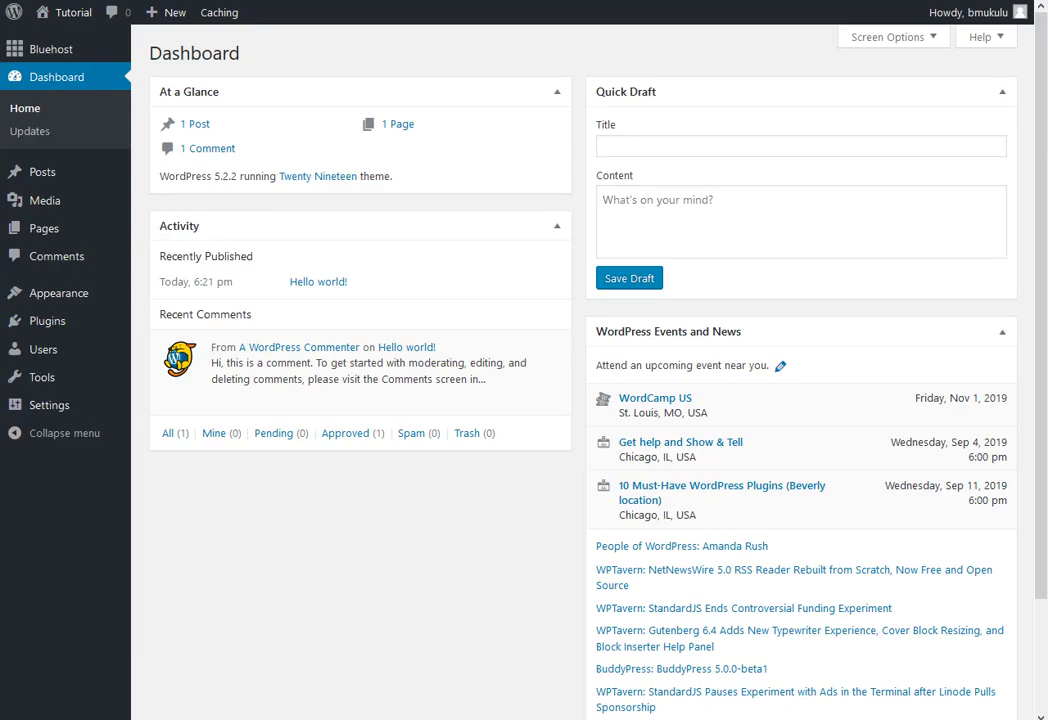
Examine which themes are installed on the Tutorial site and return to the dashboard.
mouse_move(60, 293)
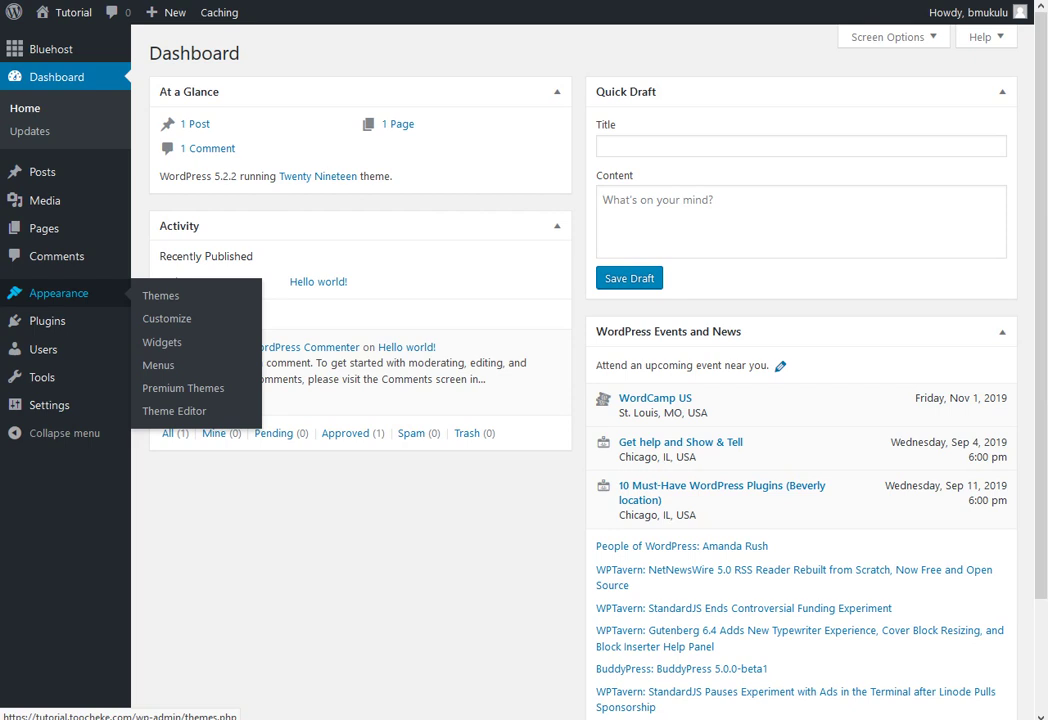
left_click(160, 296)
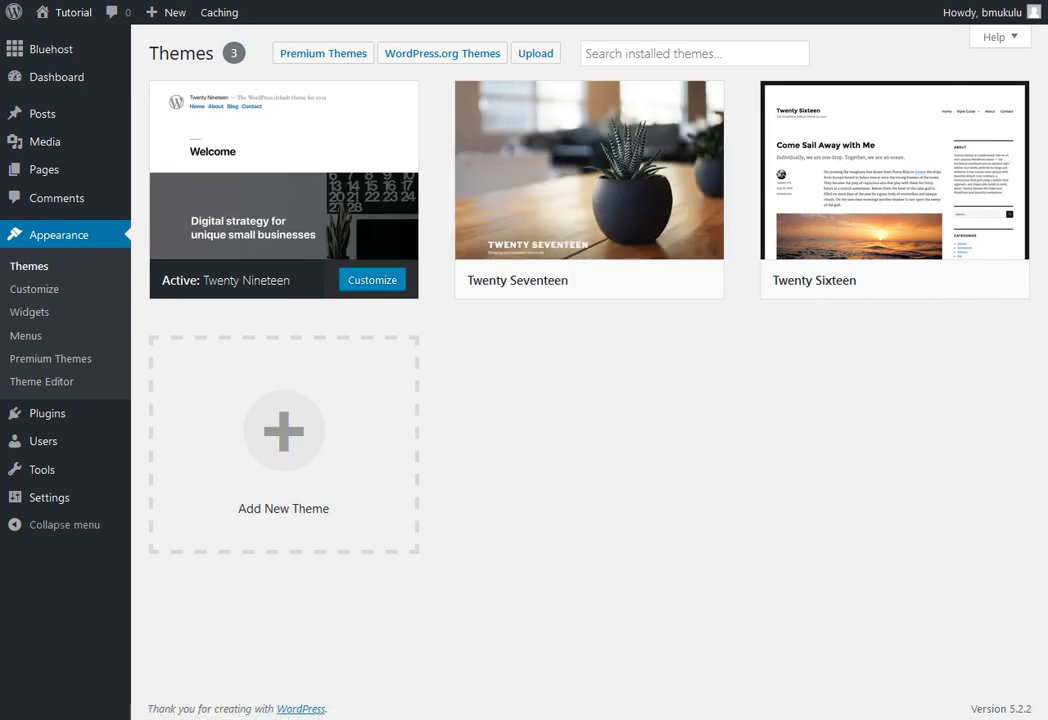
mouse_move(284, 200)
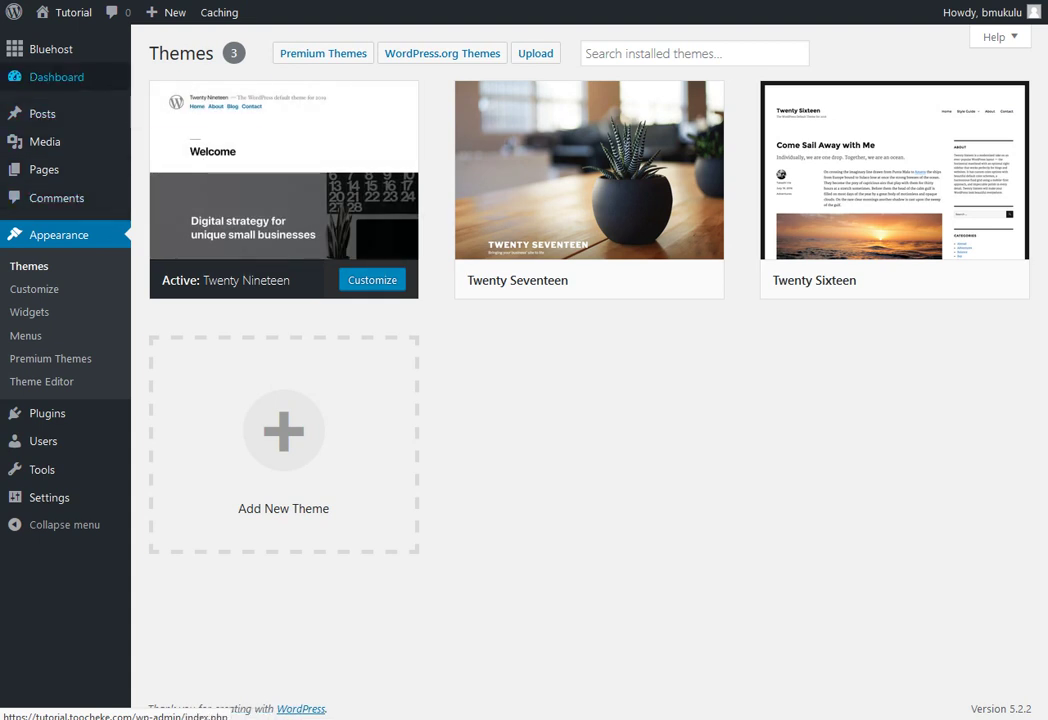
left_click(57, 77)
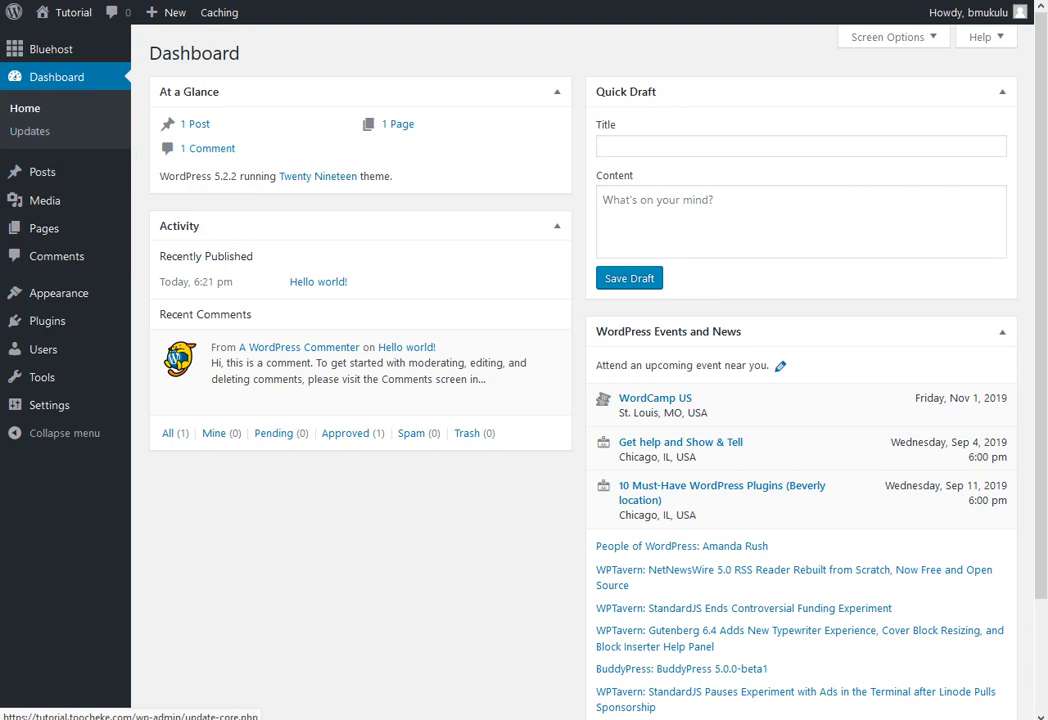
mouse_move(40, 172)
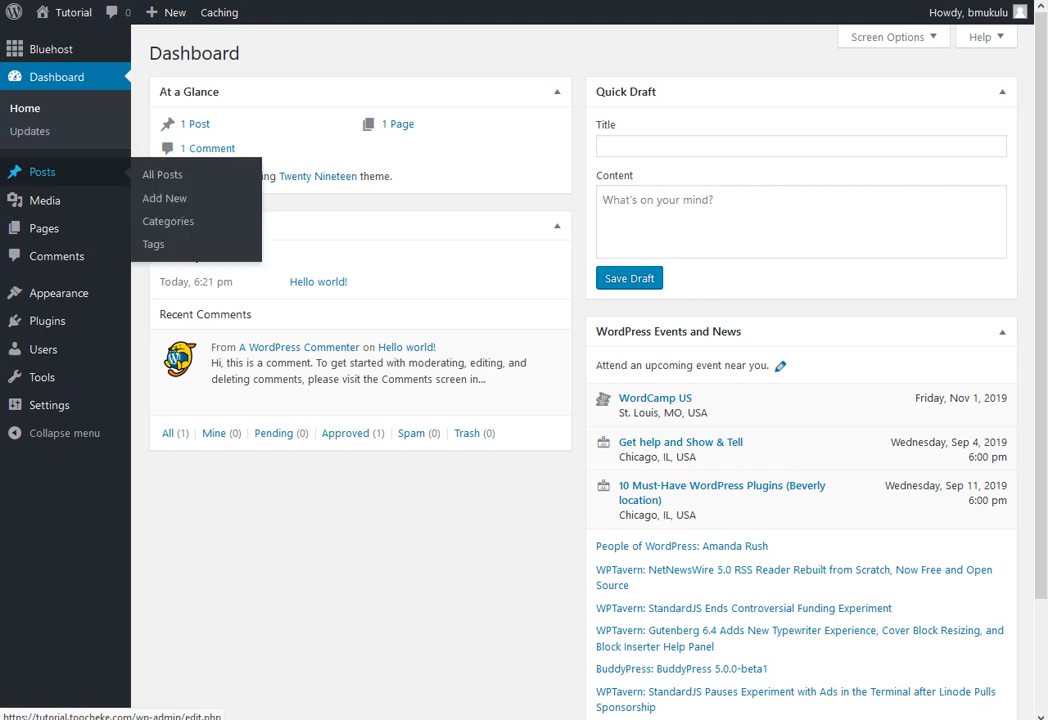
Search the WordPress theme directory for "toocheke" and install the Toocheke theme.
mouse_move(58, 293)
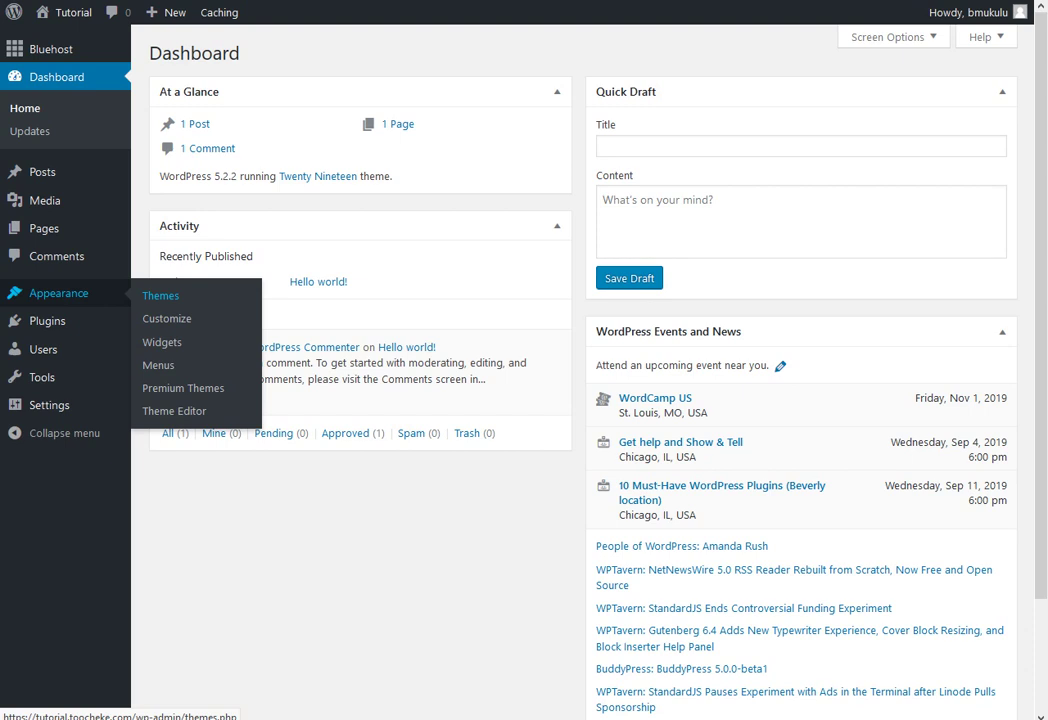
left_click(160, 296)
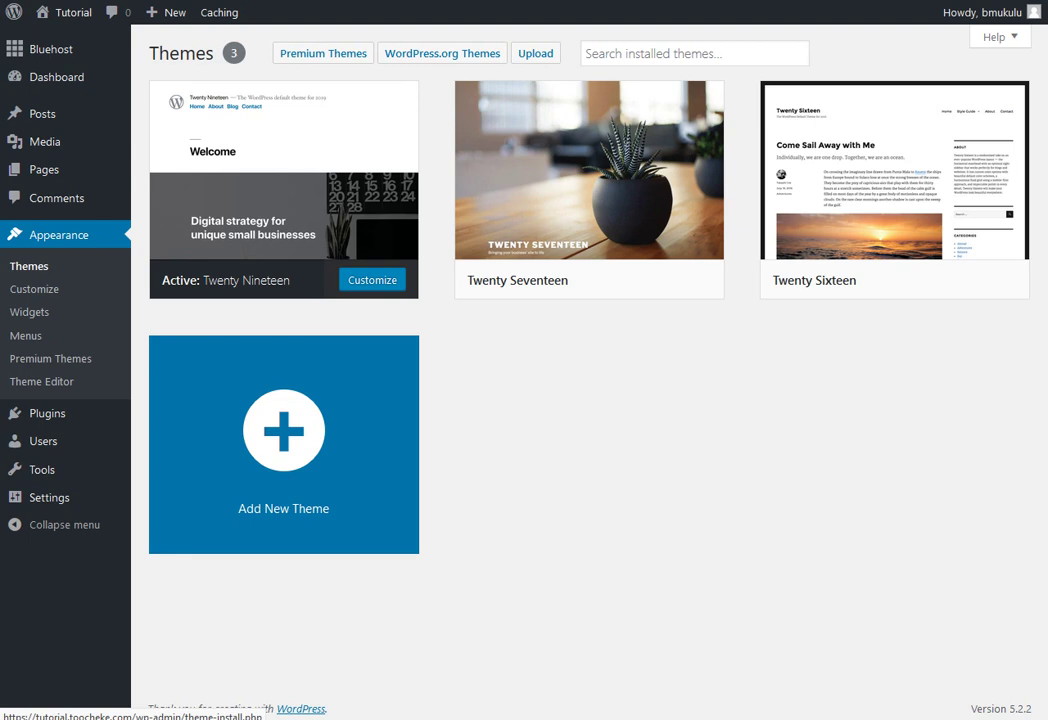
left_click(283, 480)
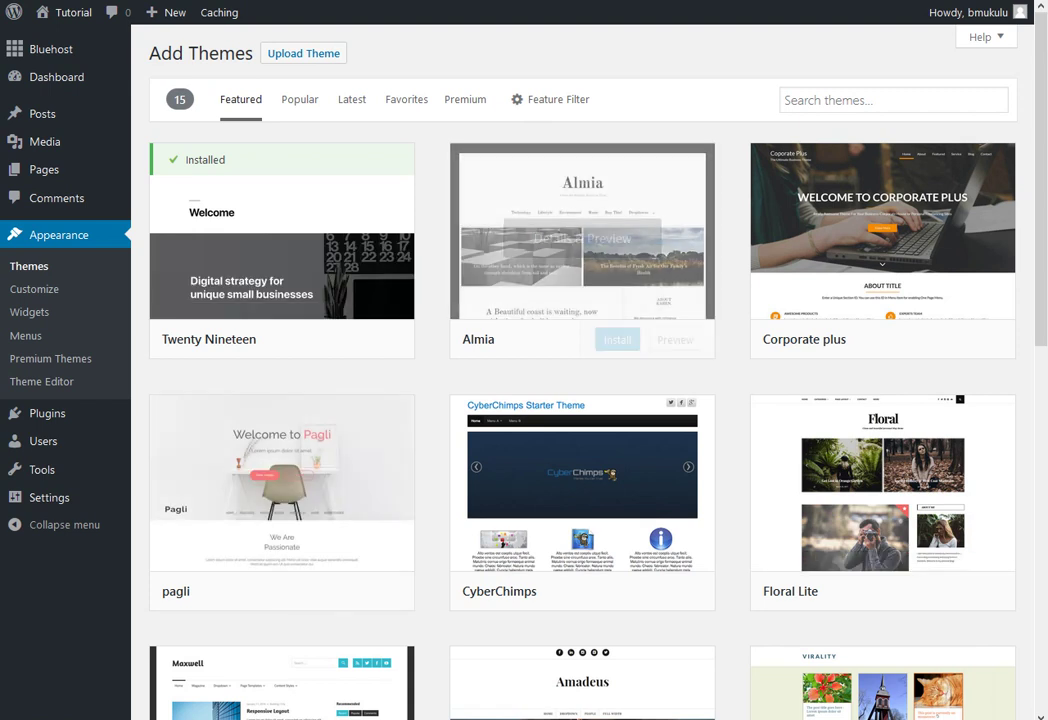
left_click(830, 100)
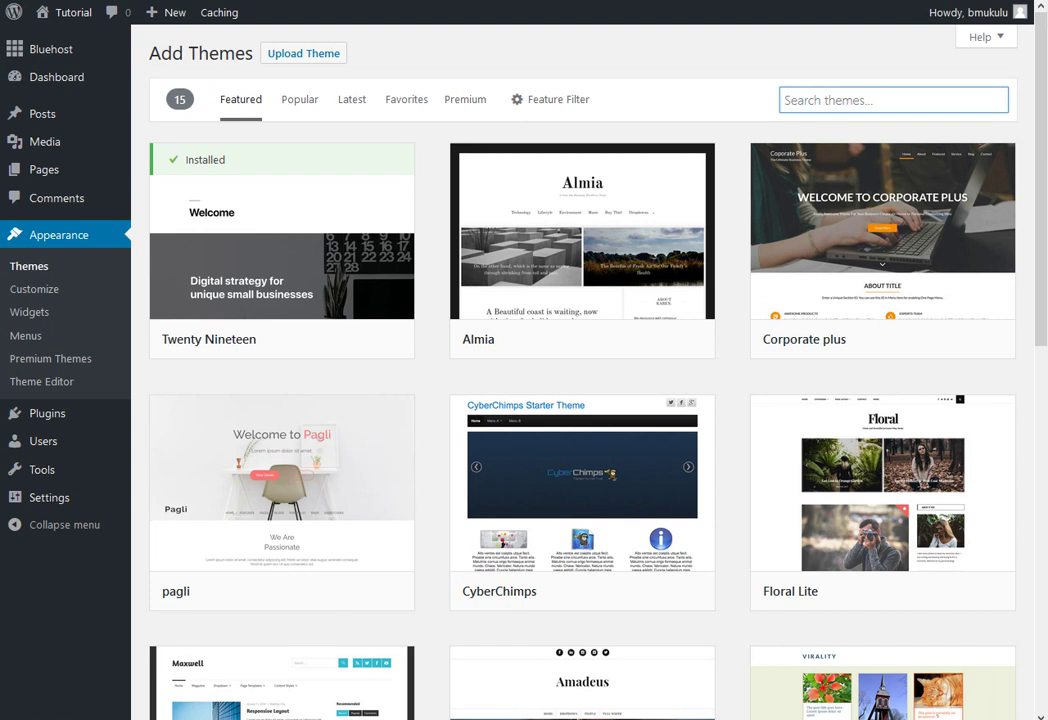
type("toocheke")
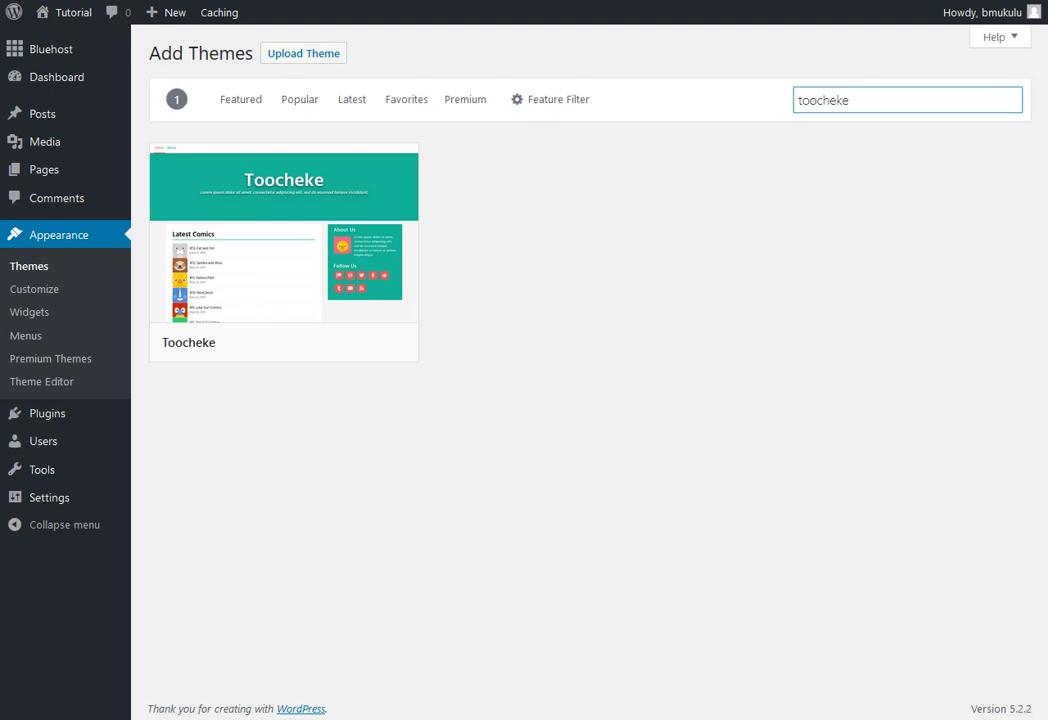
mouse_move(284, 260)
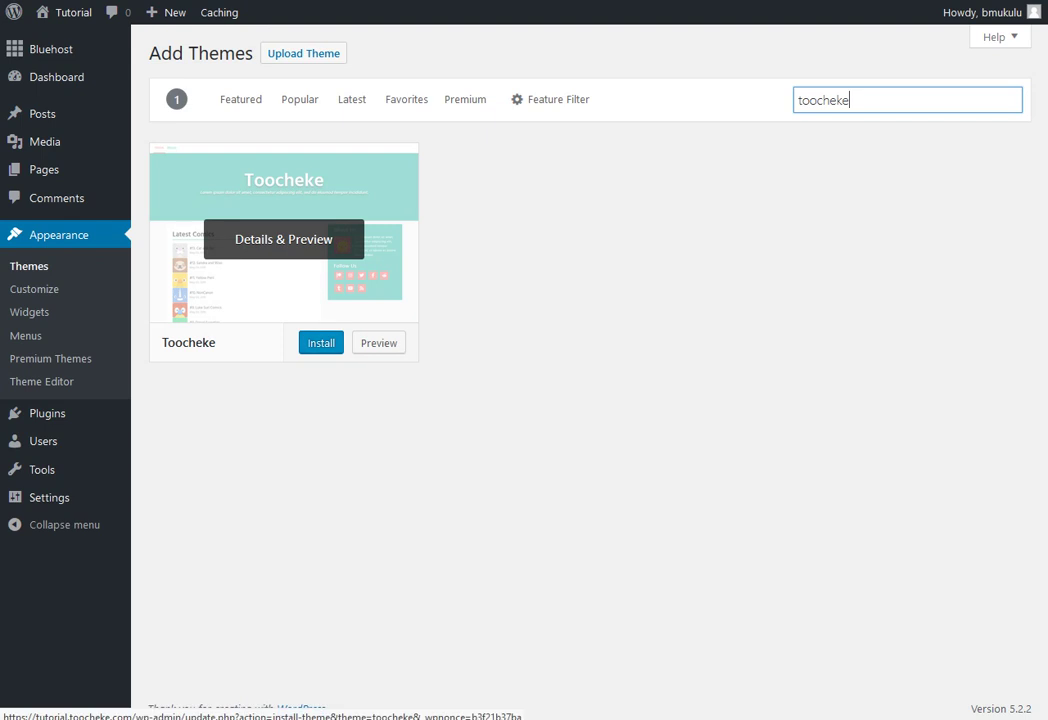
left_click(321, 343)
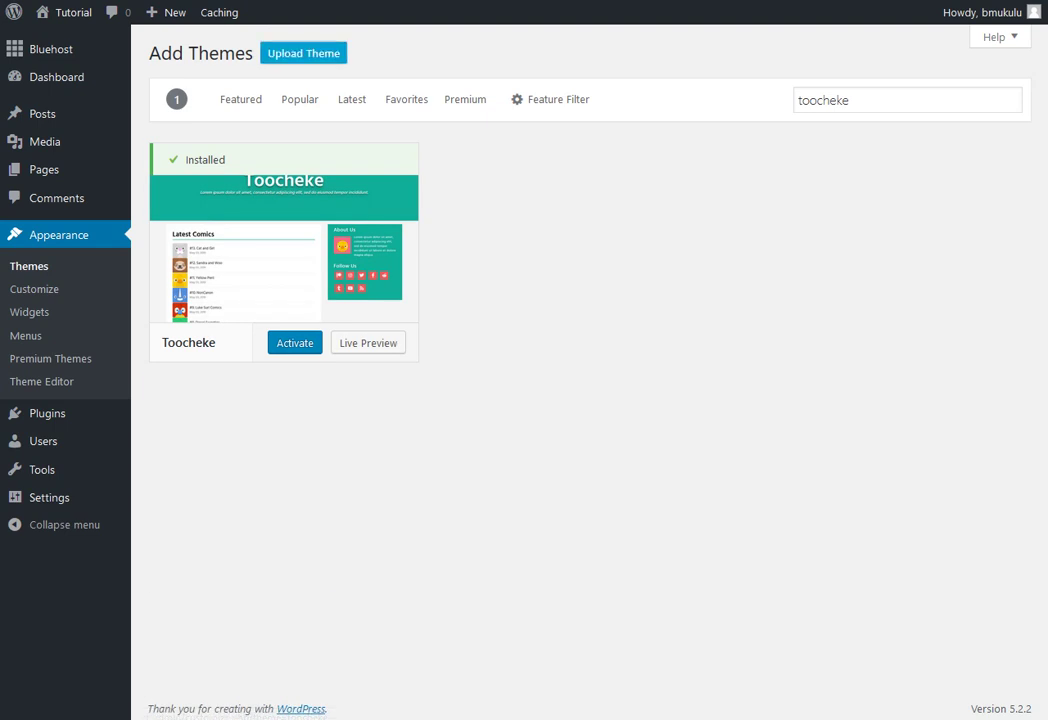
Upload toocheke-child.zip from the tutorial folder as a new theme, install it and activate it.
left_click(303, 53)
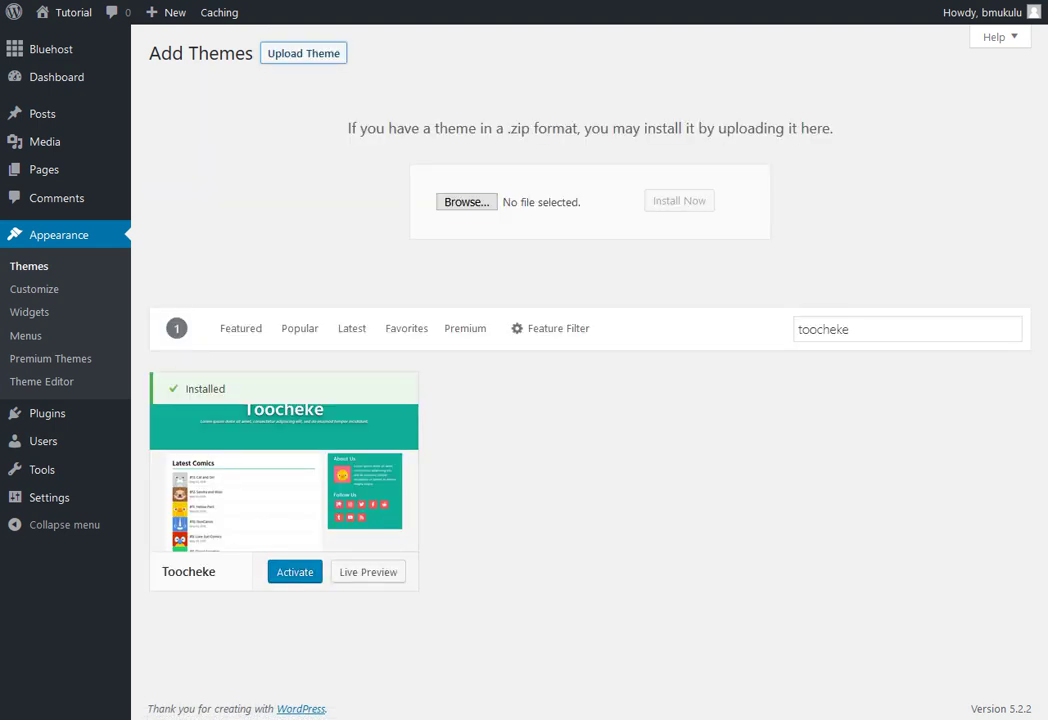
left_click(466, 201)
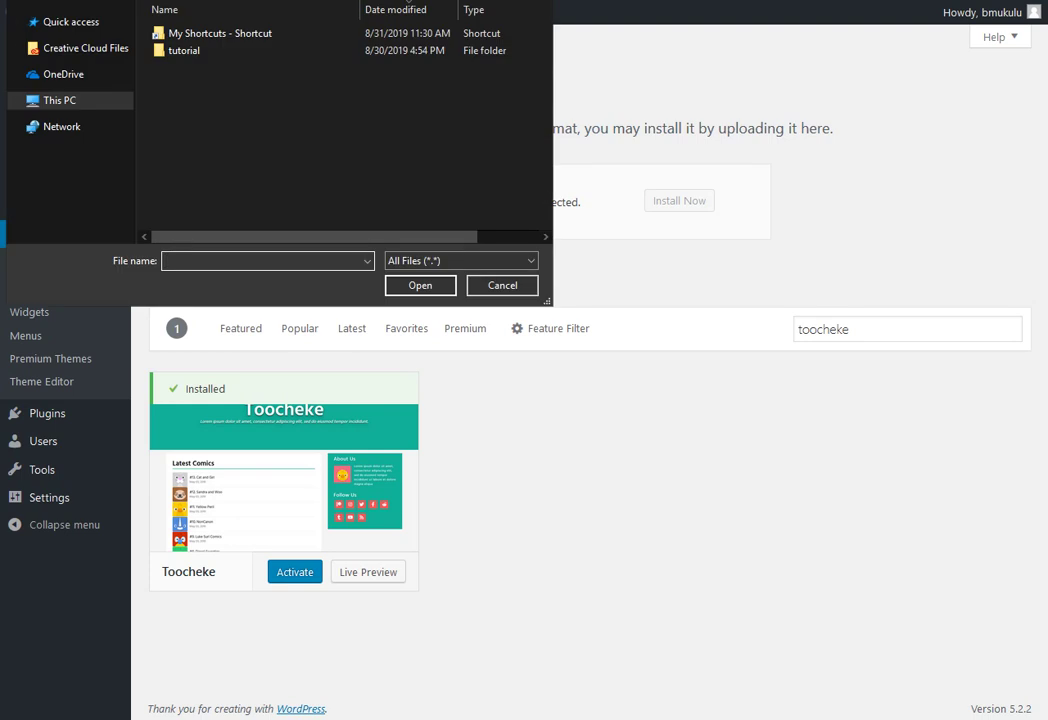
left_click(184, 50)
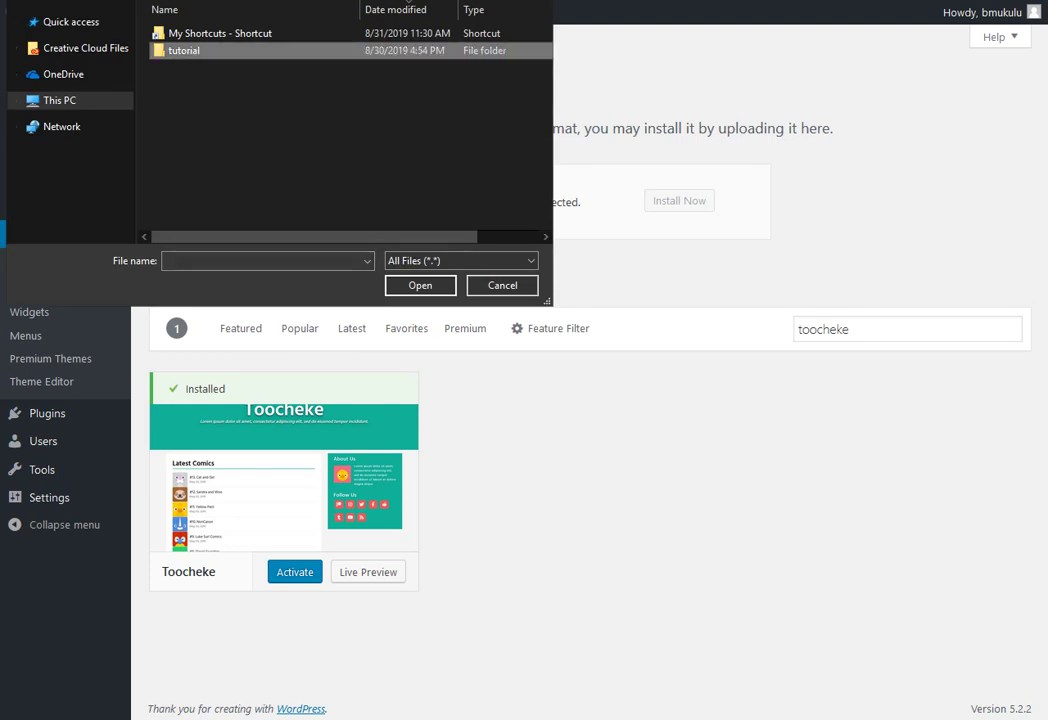
key("Return")
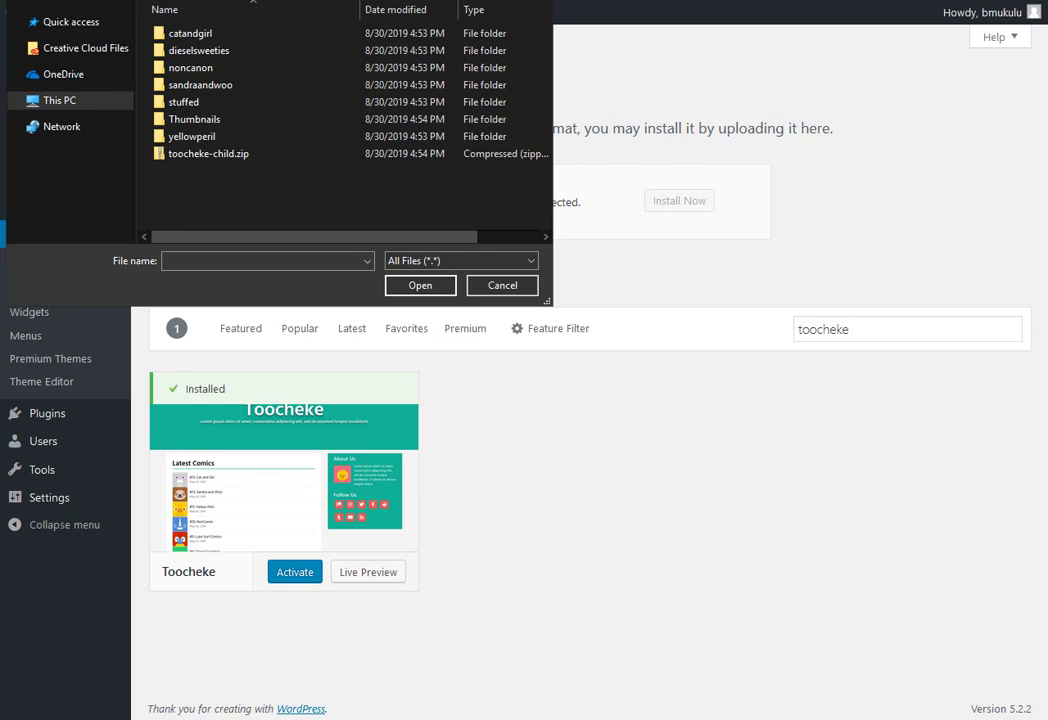
left_click(208, 153)
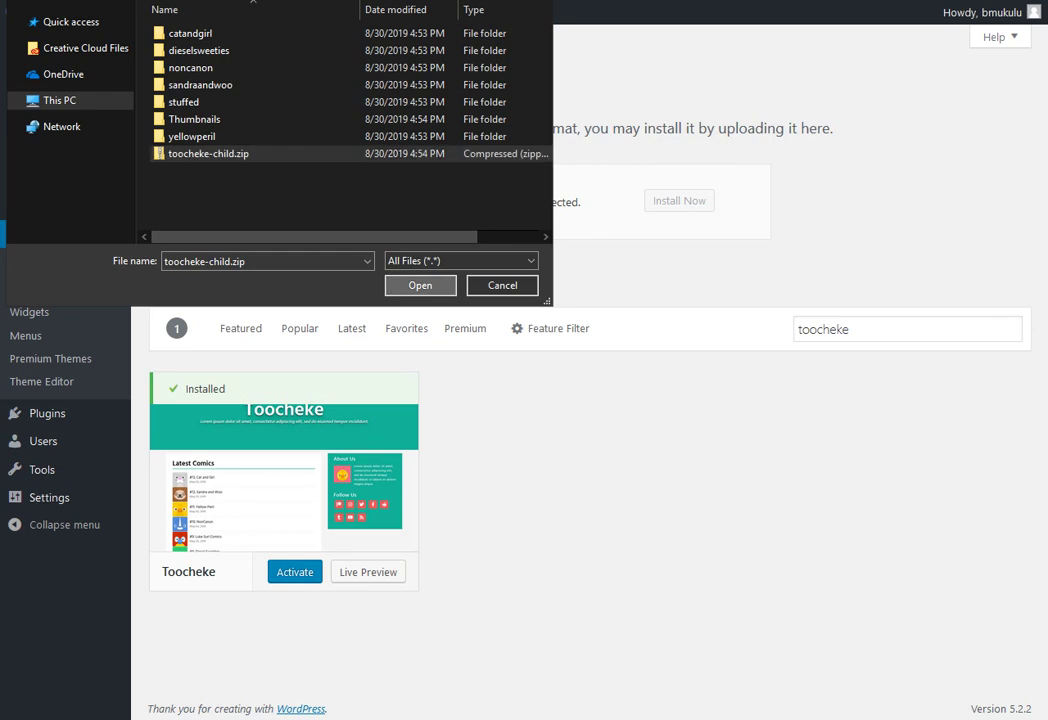
key("Return")
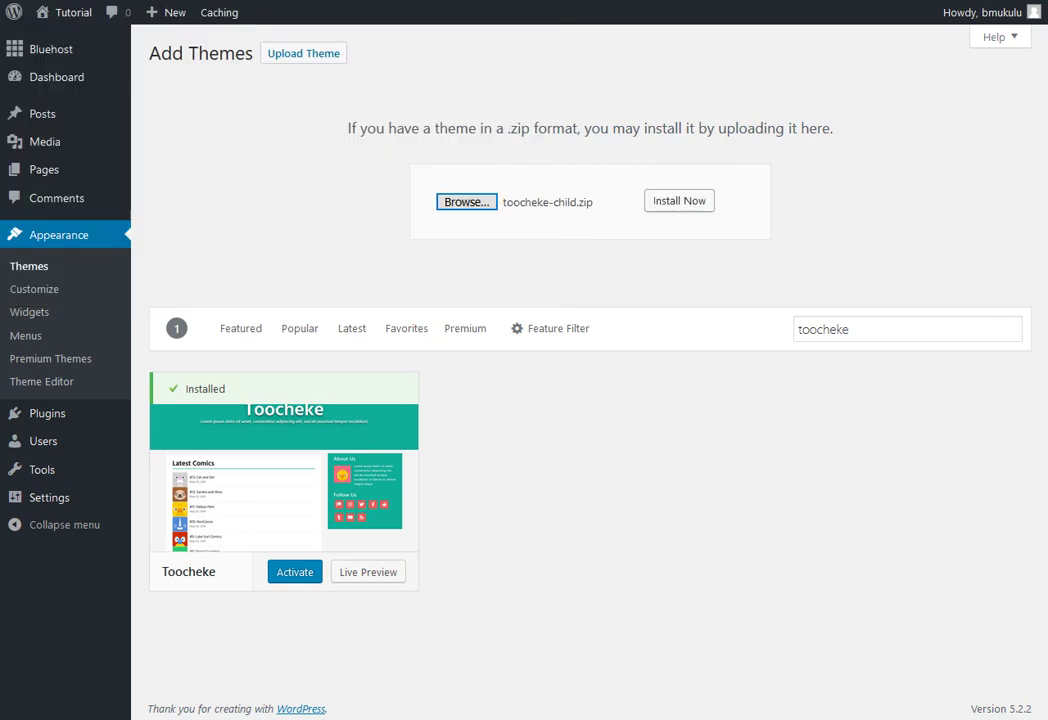
left_click(679, 201)
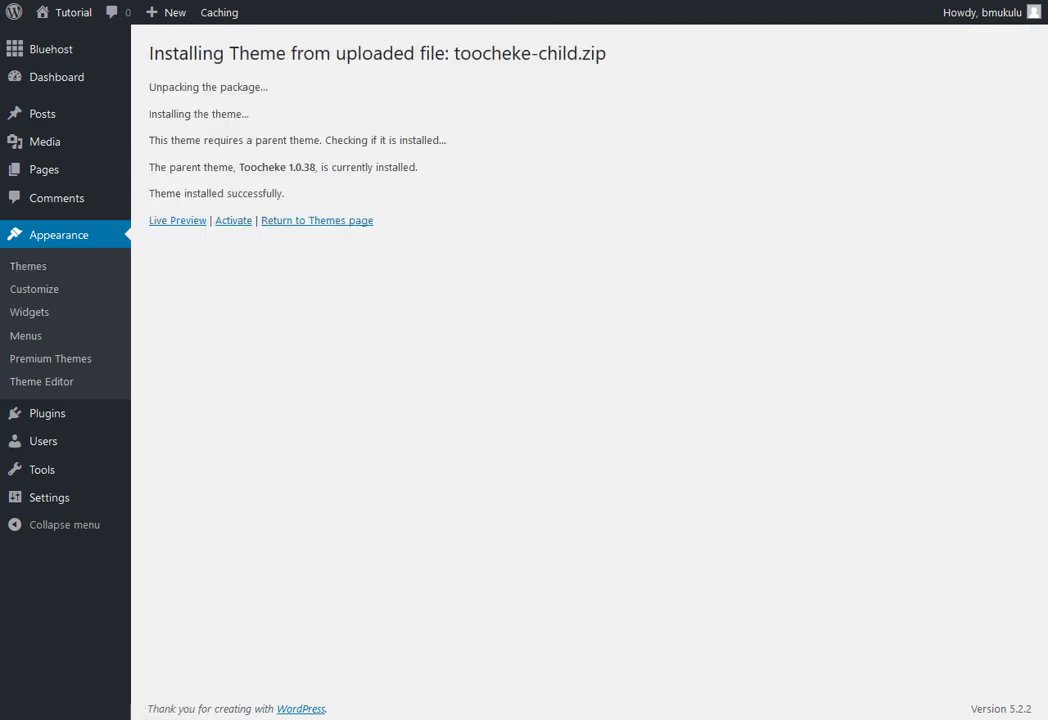
left_click(233, 220)
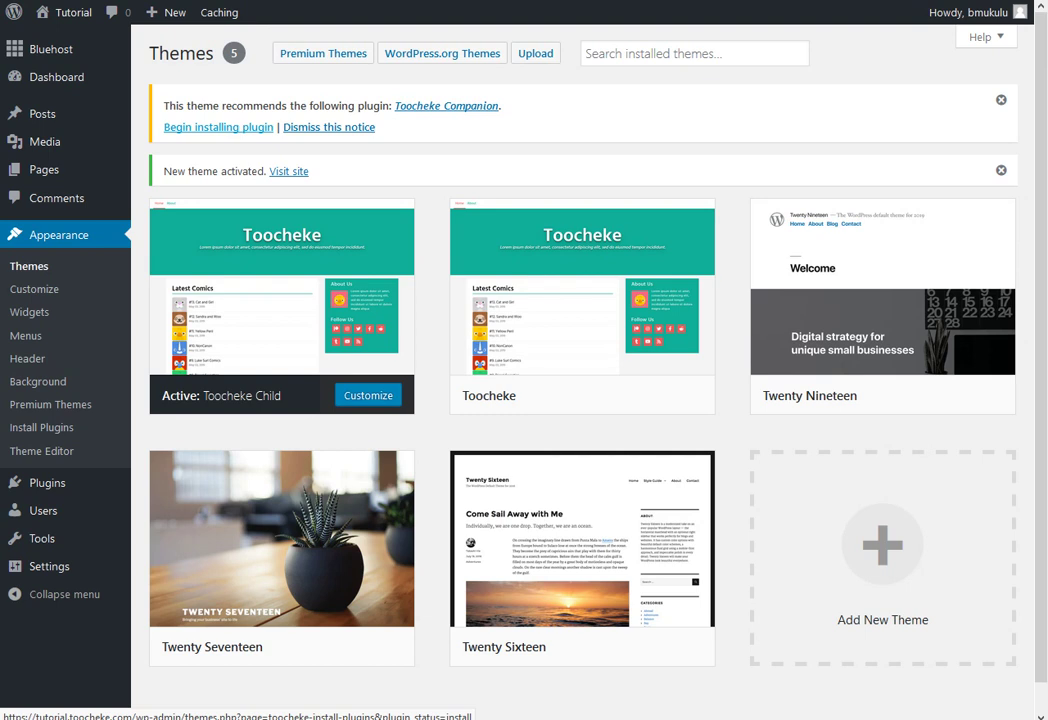
Install the recommended Toocheke Companion plugin and activate it.
left_click(218, 127)
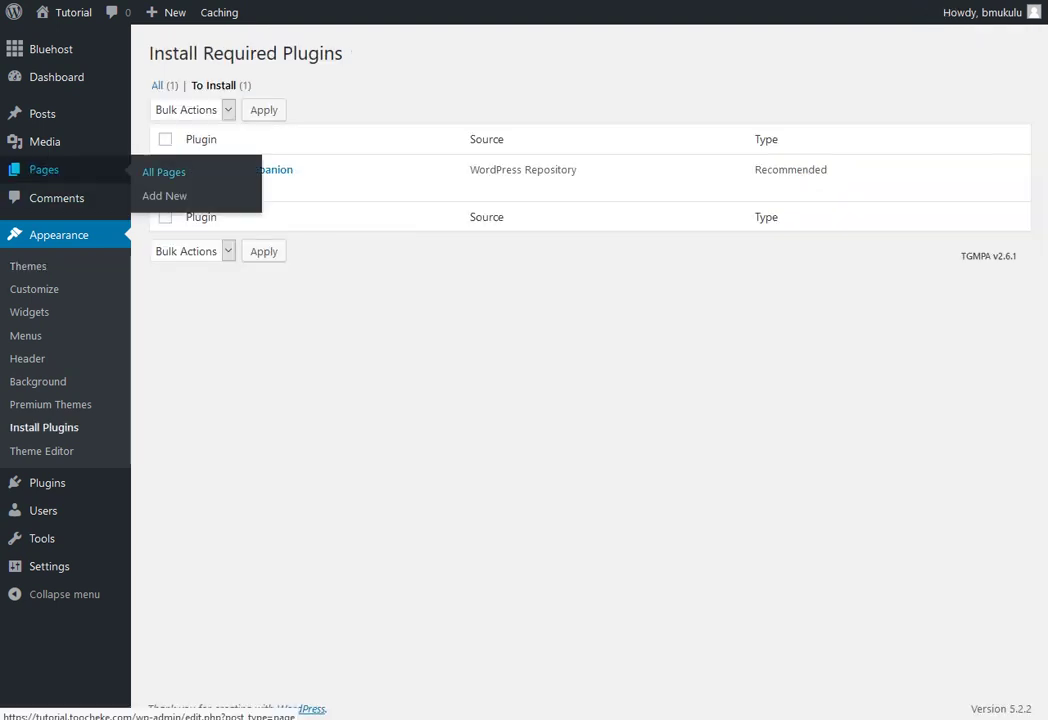
left_click(199, 187)
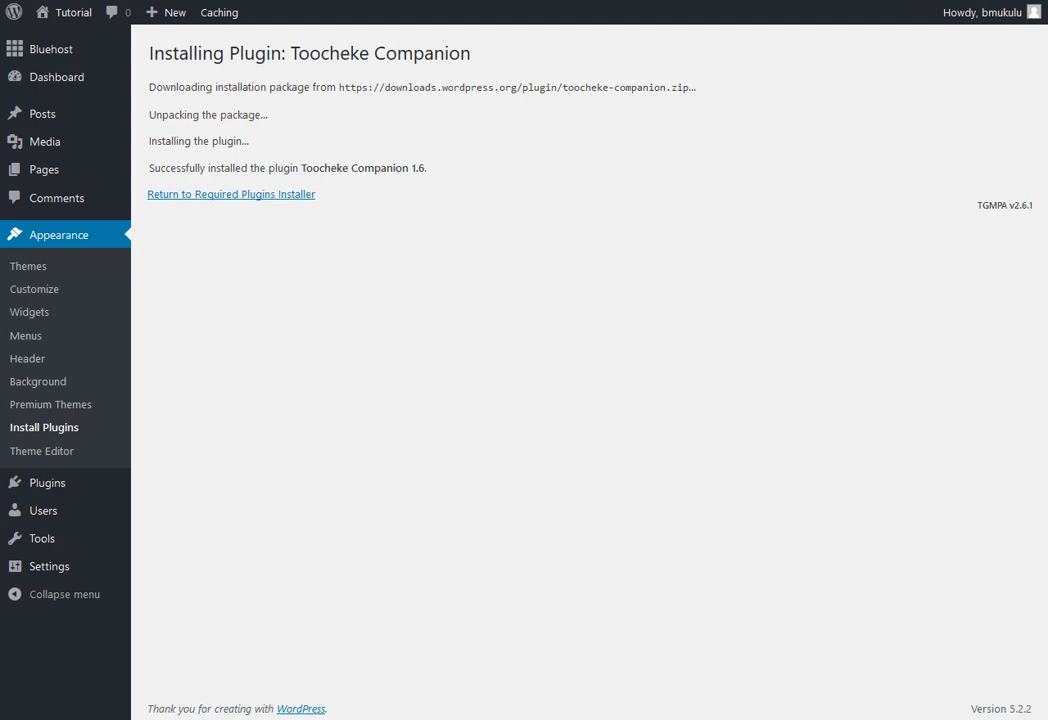
left_click(231, 194)
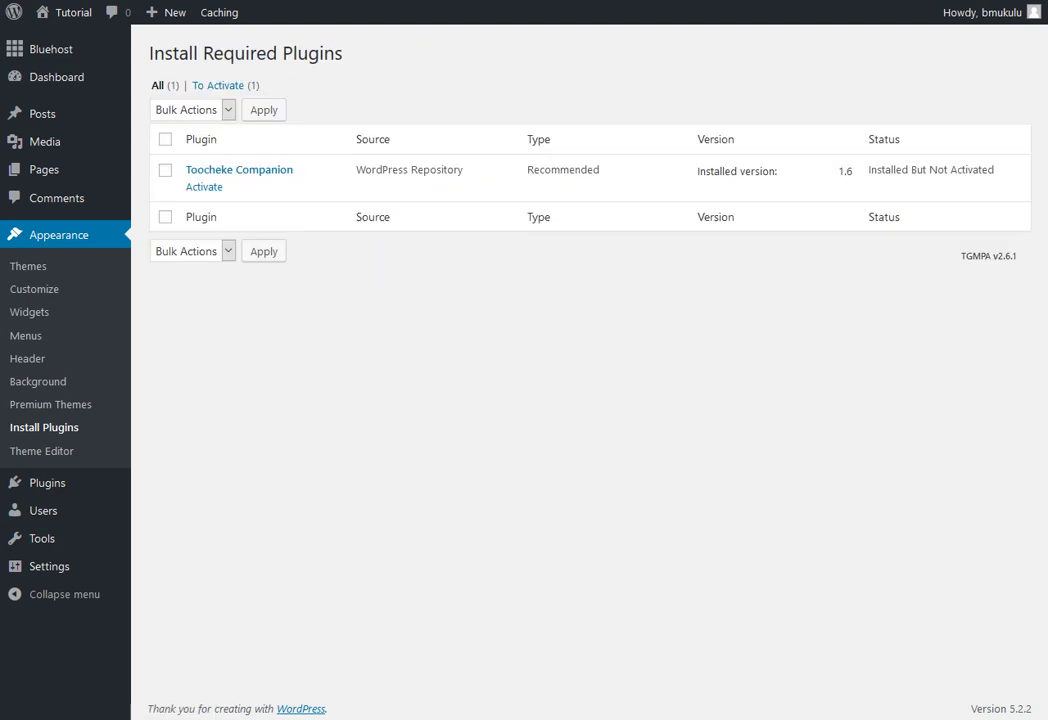
left_click(204, 187)
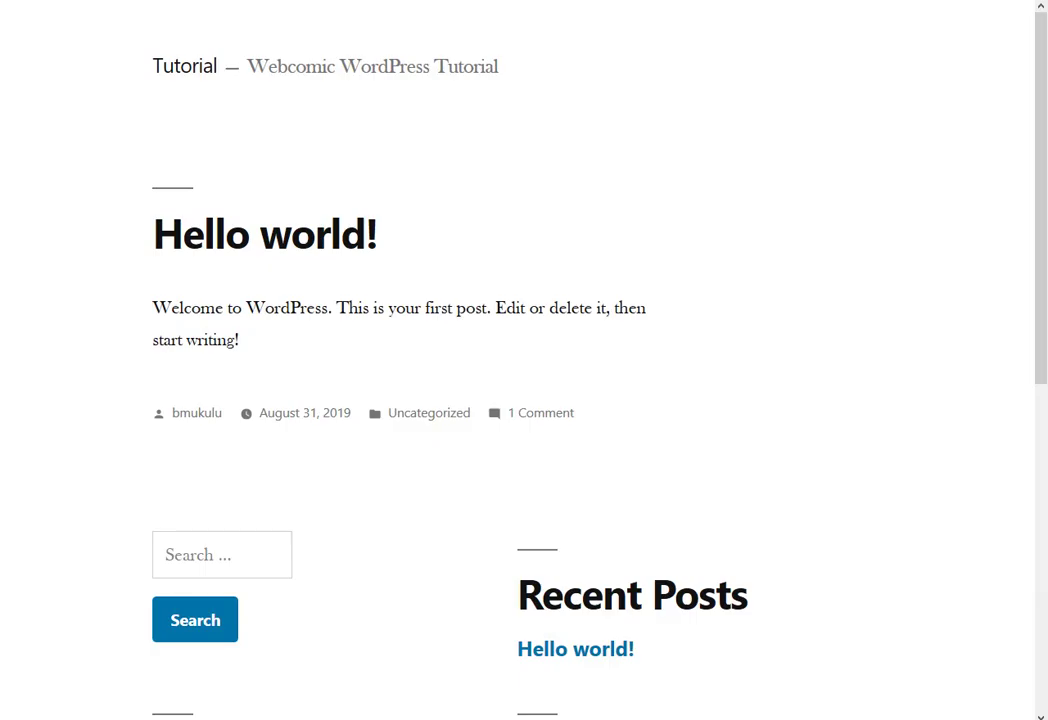
Reload the Tutorial site's front page and look over its layout from the header to the footer.
key("F5")
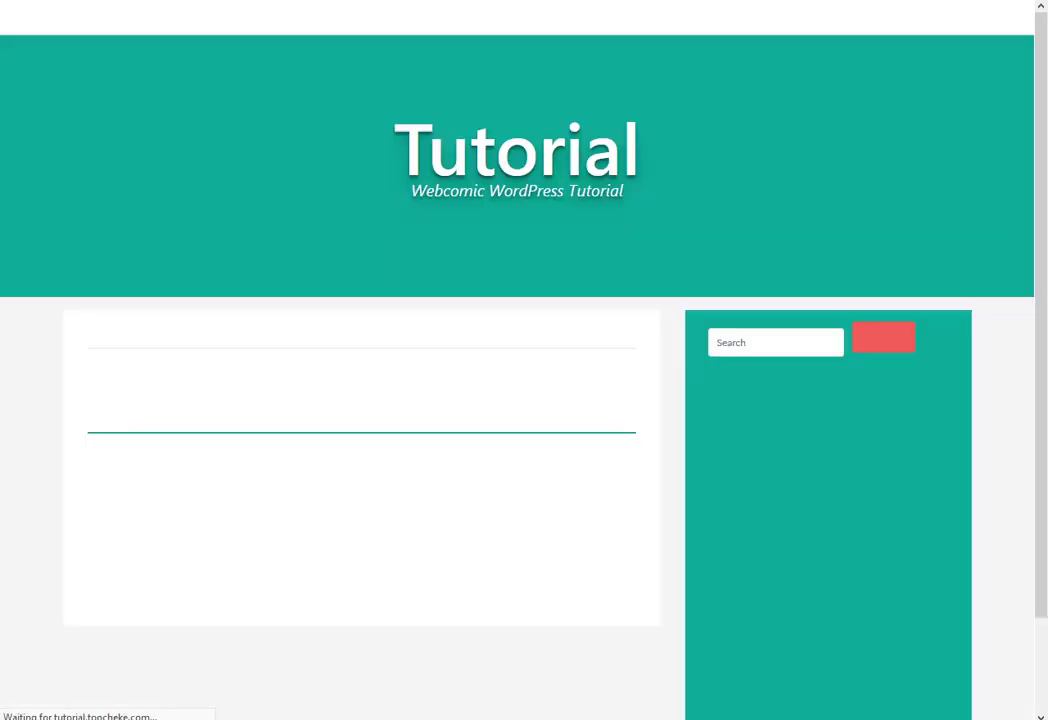
scroll(524, 400, "down", 1)
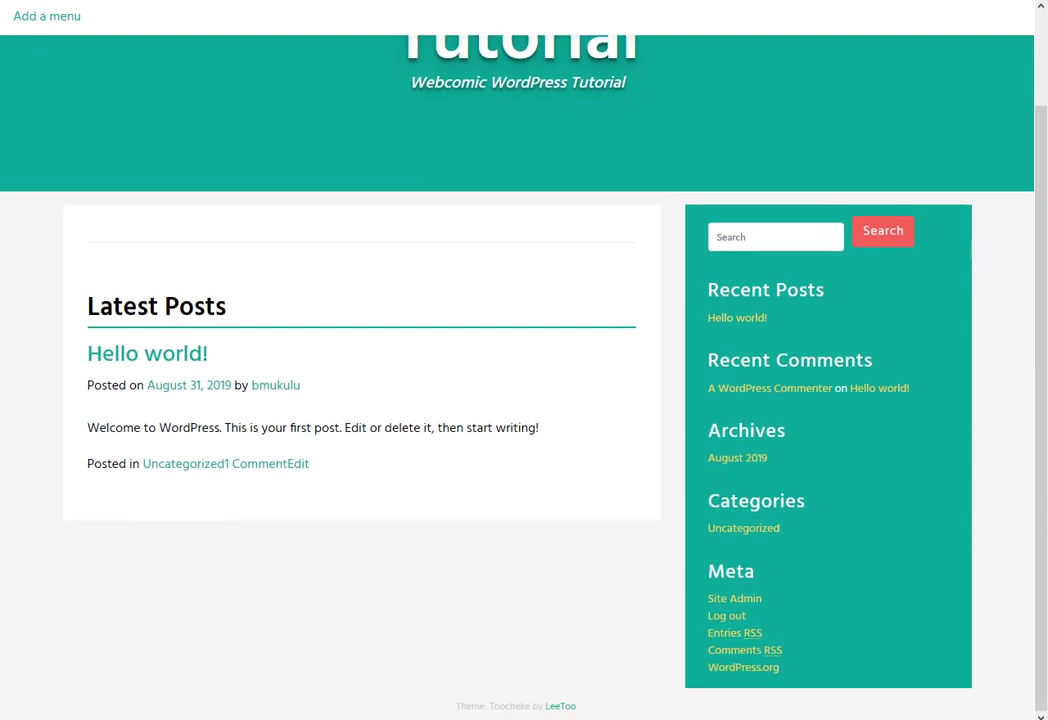
scroll(524, 400, "up", 1)
scroll(524, 400, "down", 1)
scroll(524, 400, "up", 1)
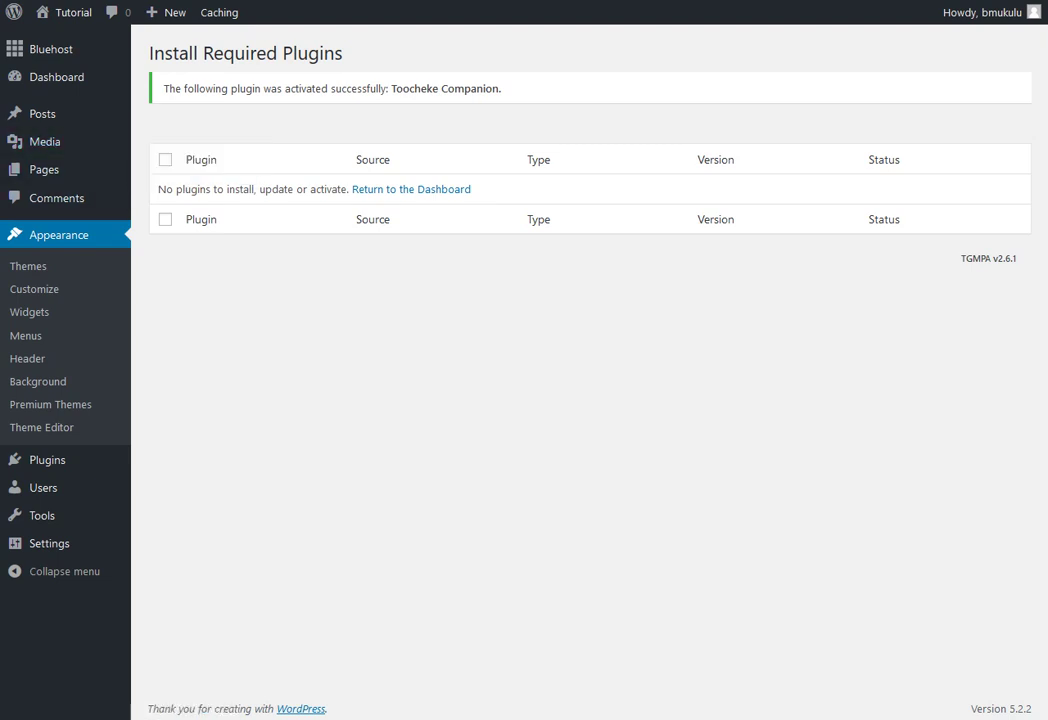
Return to the dashboard and check the admin sections, including the one for comics.
mouse_move(104, 66)
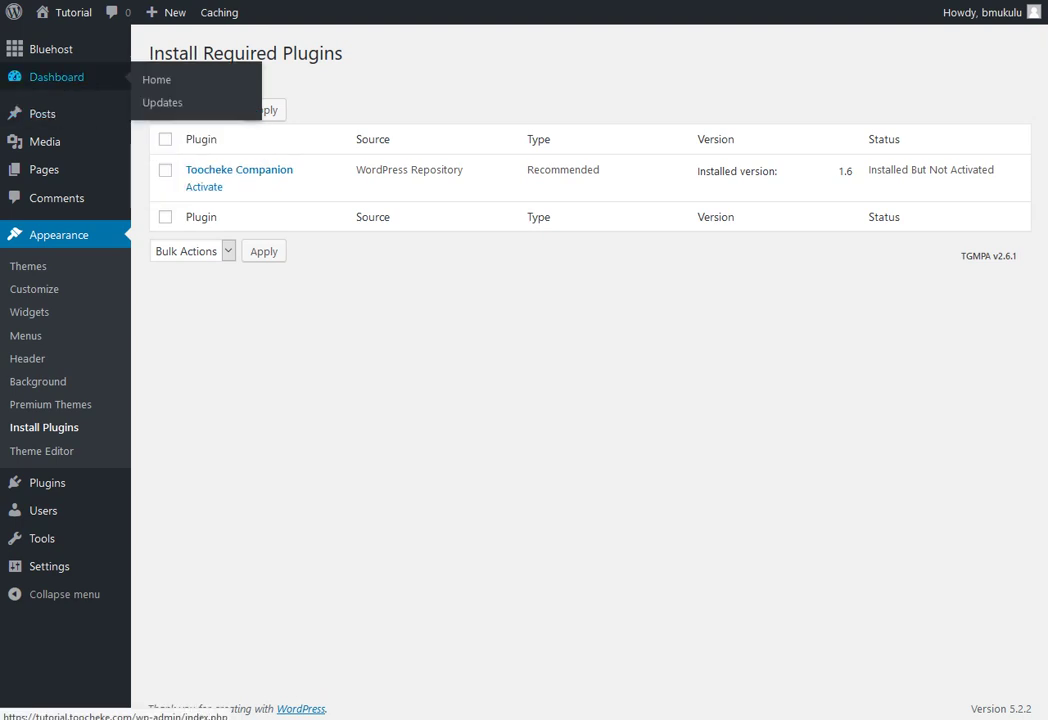
left_click(57, 77)
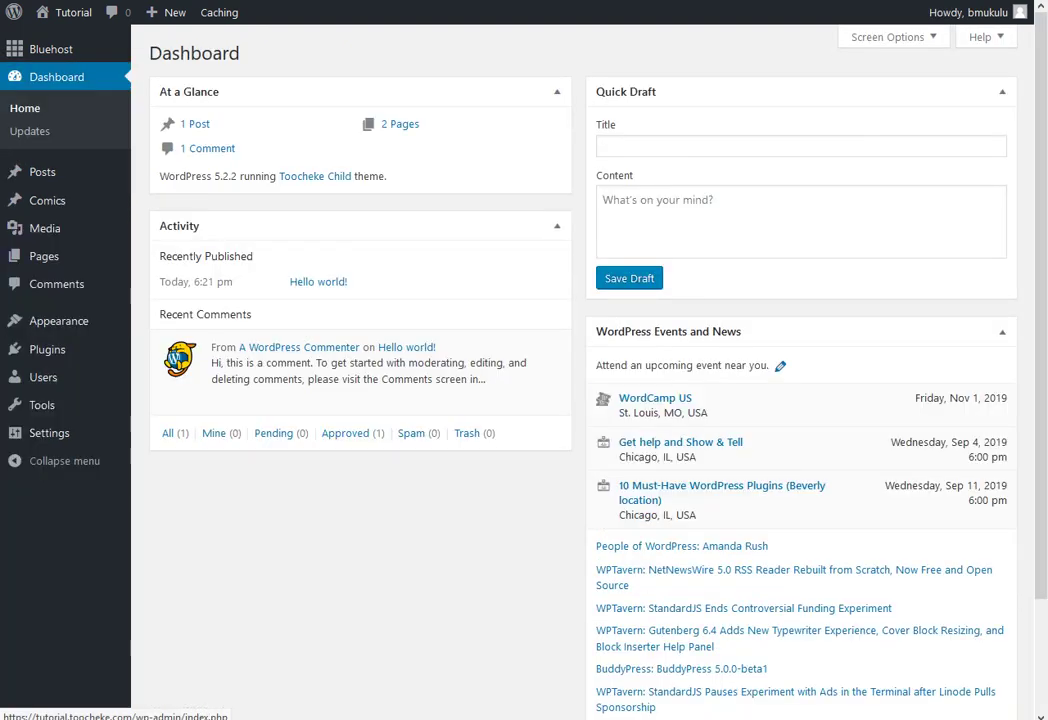
mouse_move(47, 200)
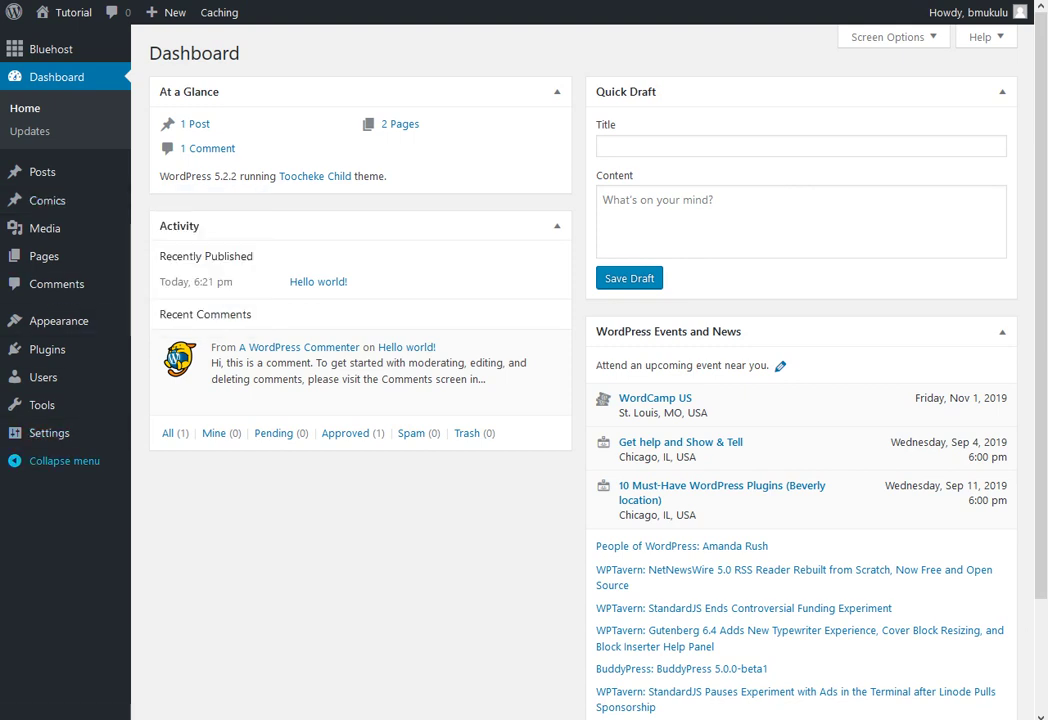
mouse_move(50, 433)
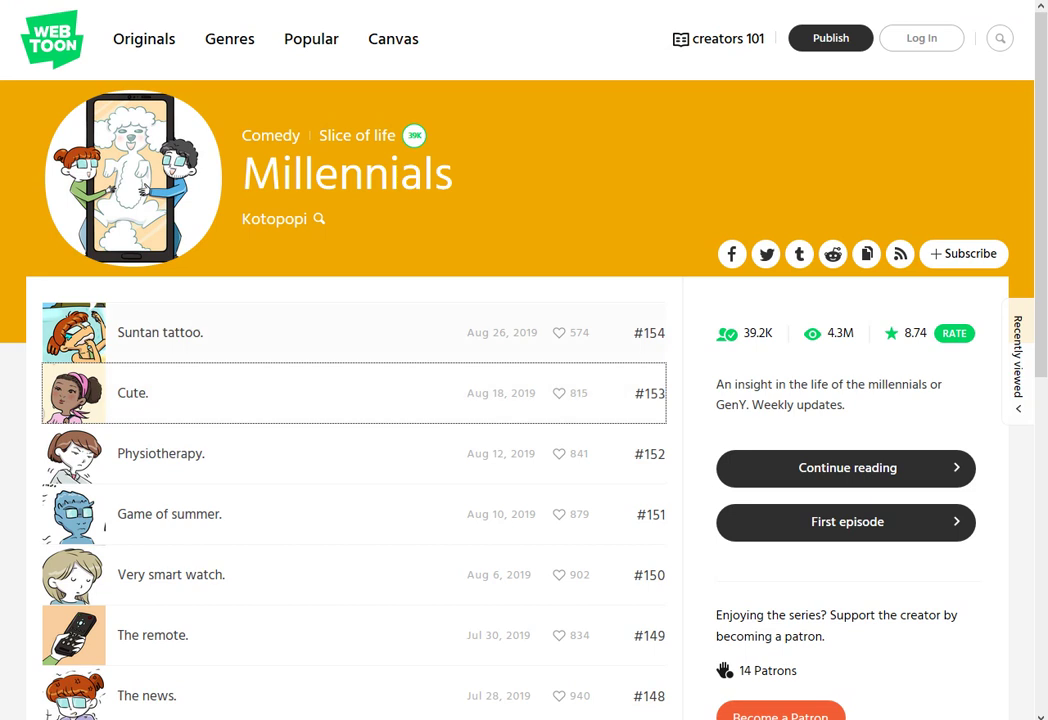
Examine how the Millennials series on Webtoon lists its episodes and how the Stuffed episode on Tapas is laid out.
scroll(350, 453, "down", 3)
scroll(350, 453, "up", 3)
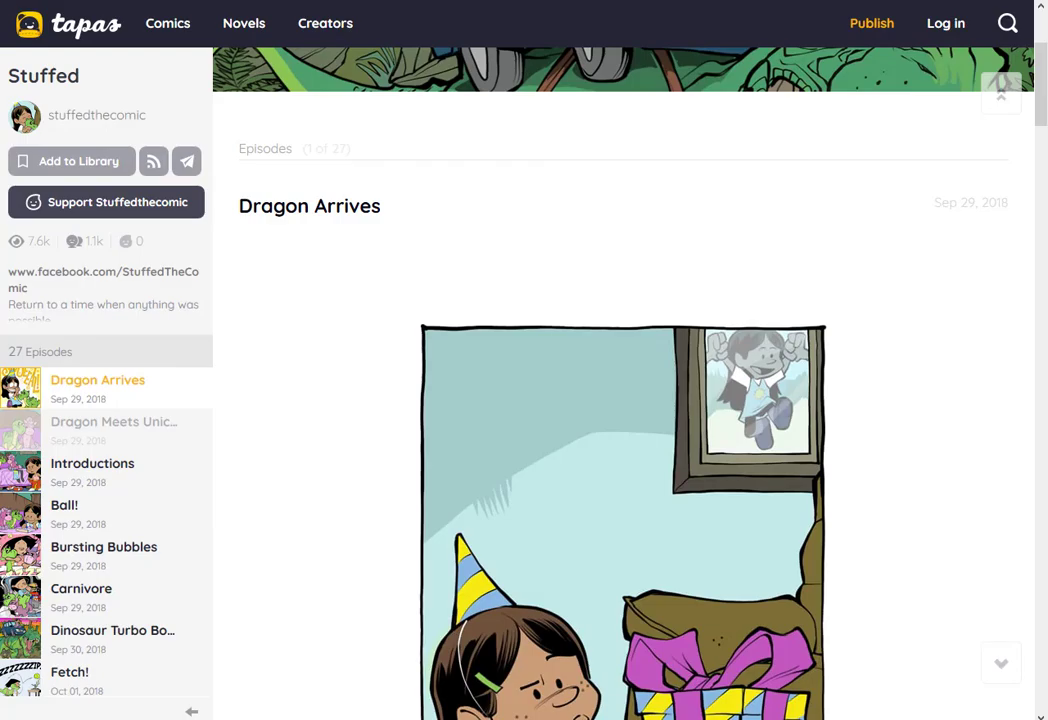
scroll(624, 400, "down", 15)
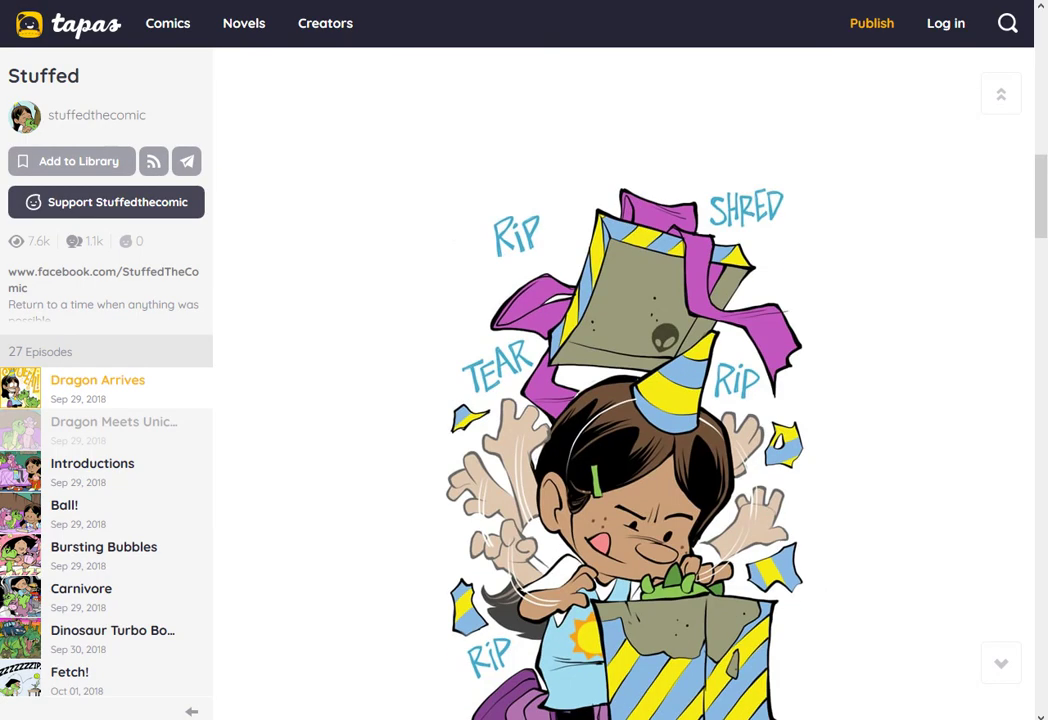
scroll(624, 400, "down", 20)
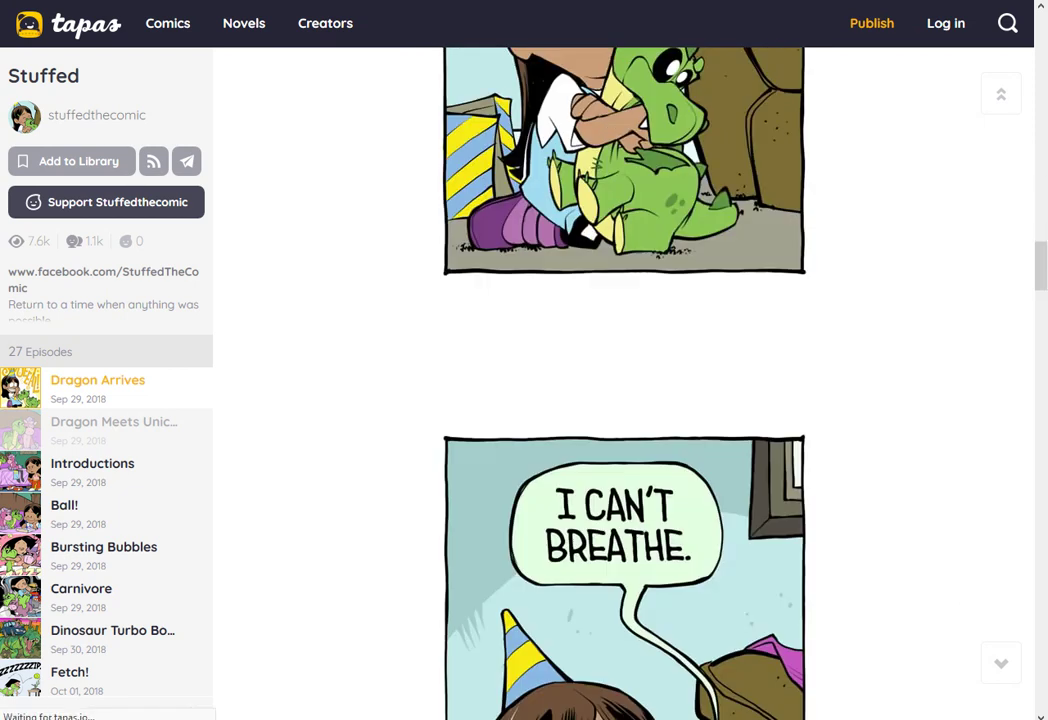
scroll(624, 400, "up", 20)
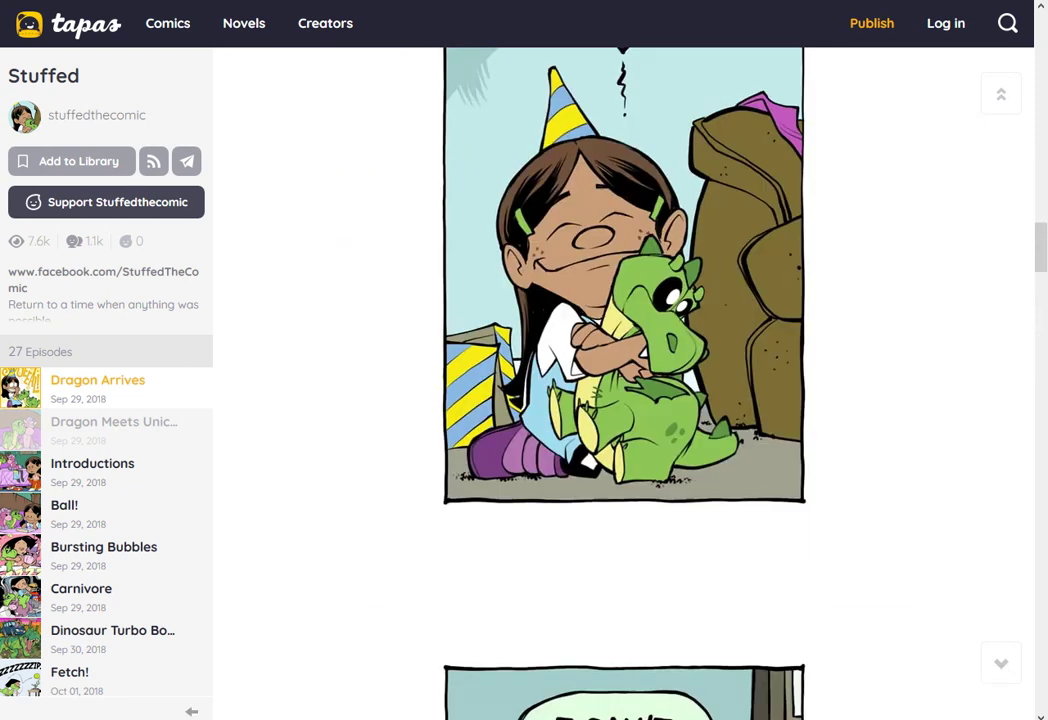
scroll(624, 400, "up", 15)
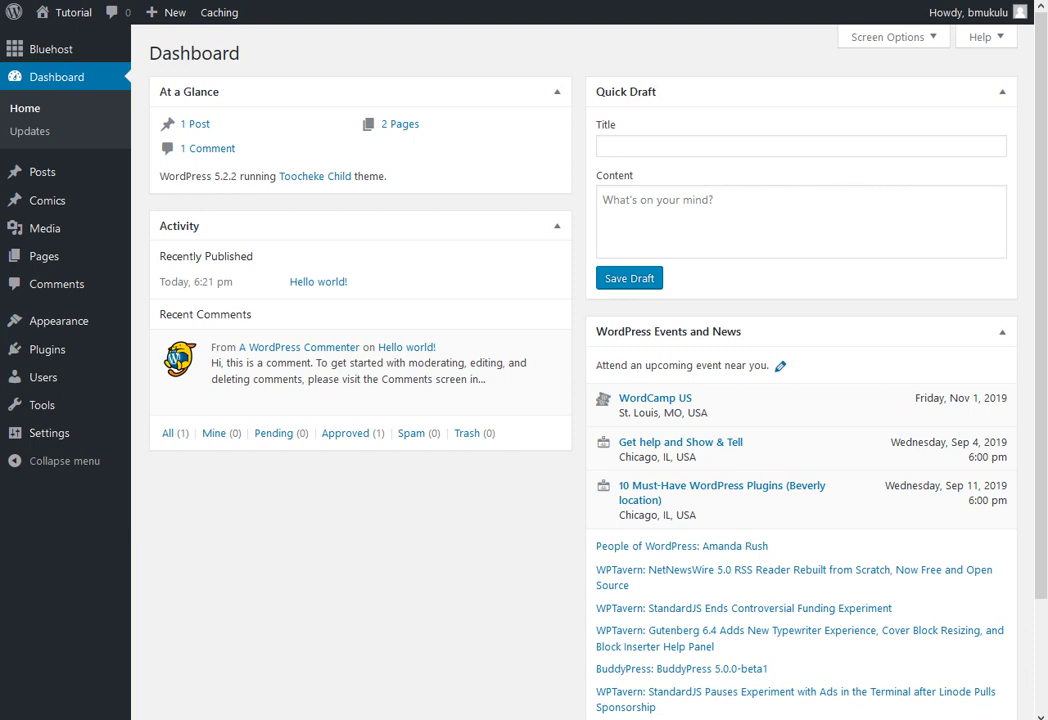
Start a new comic and title it "Stuffed".
mouse_move(47, 200)
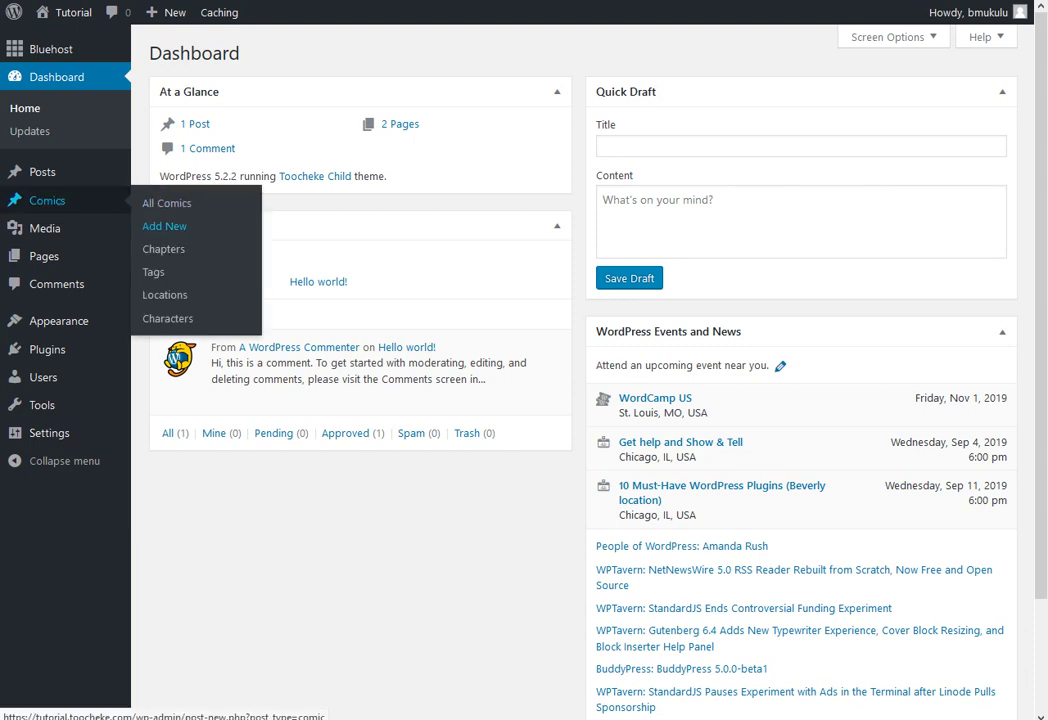
left_click(164, 226)
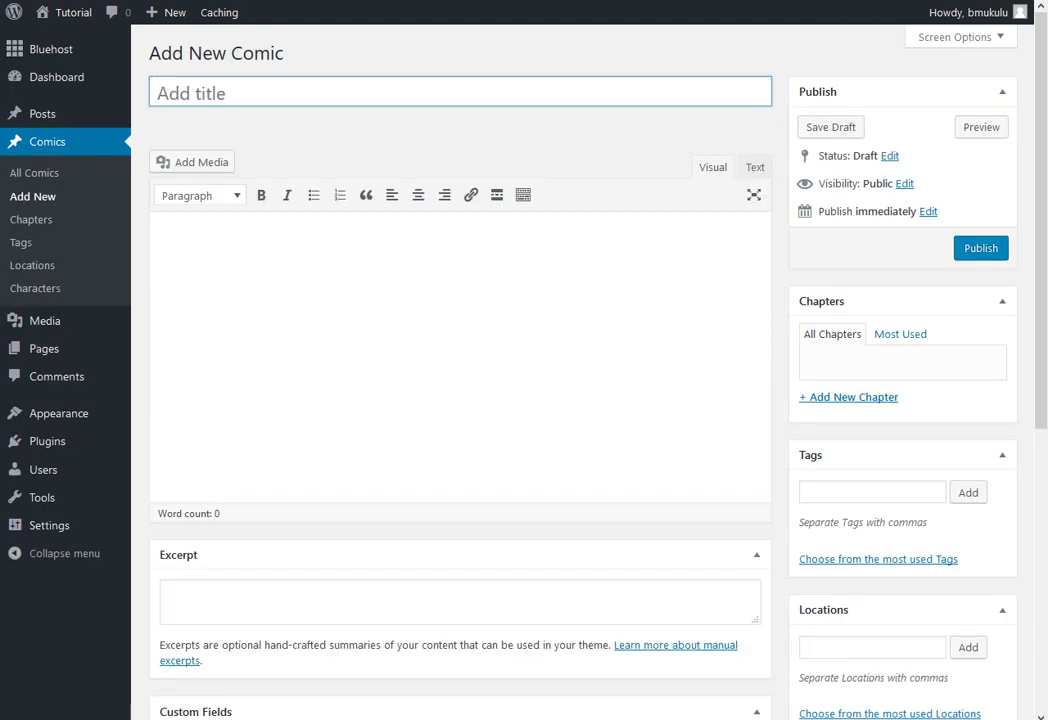
type("Stuf")
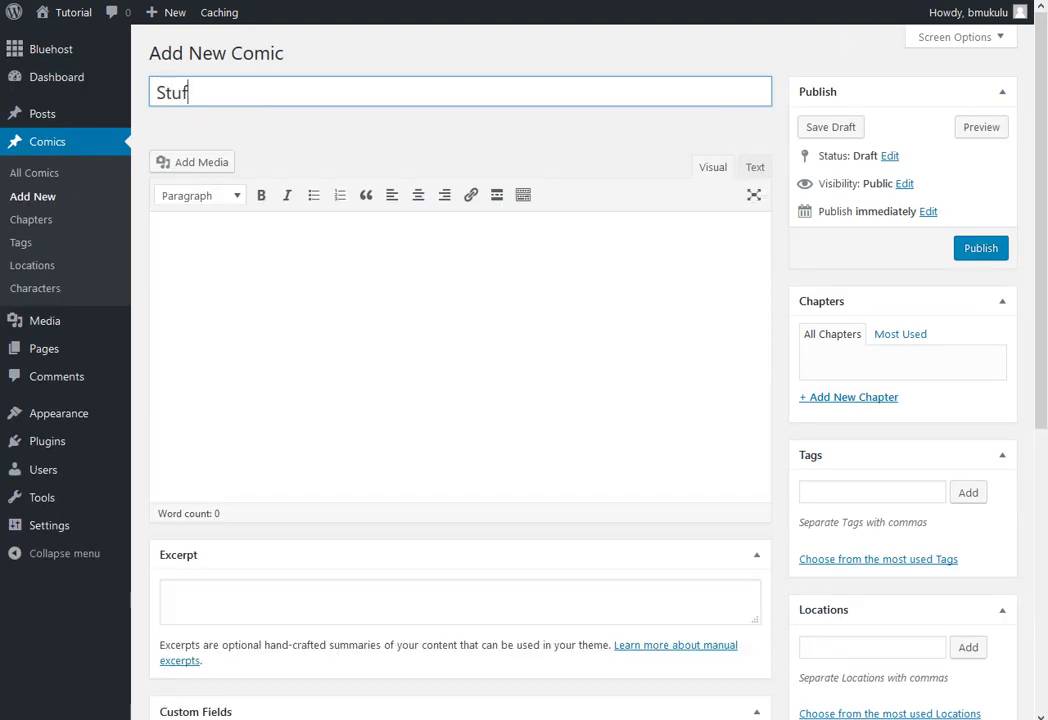
type("fed")
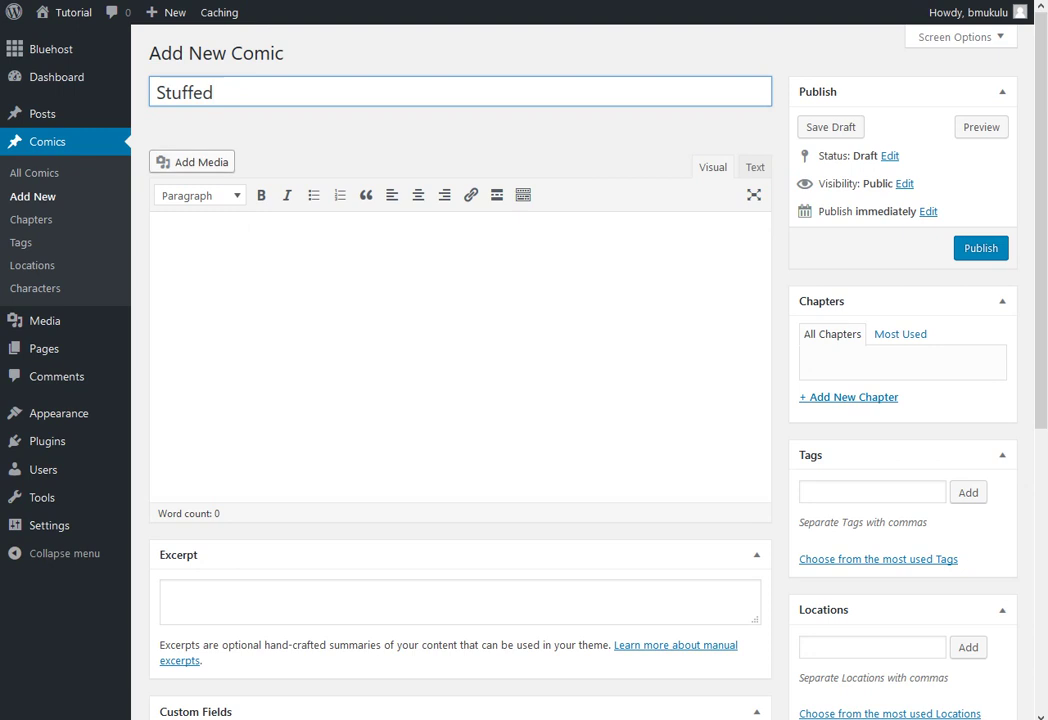
Upload stuffed01.png, stuffed02.png and stuffed03.png from the stuffed folder and insert them into the comic's content.
left_click(192, 162)
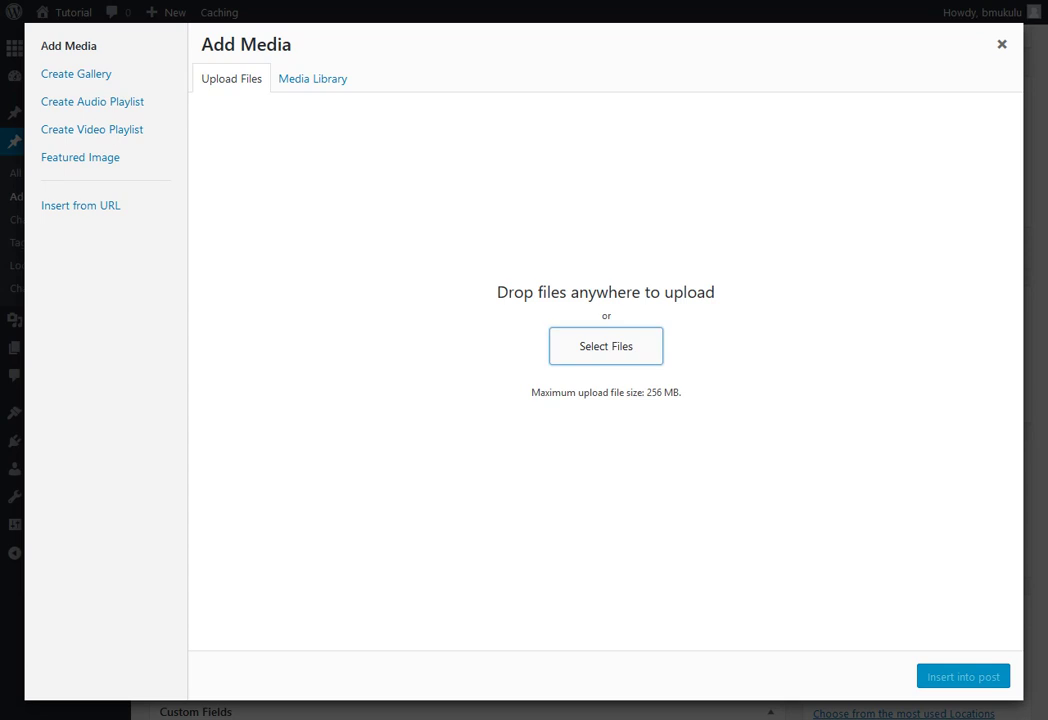
left_click(605, 346)
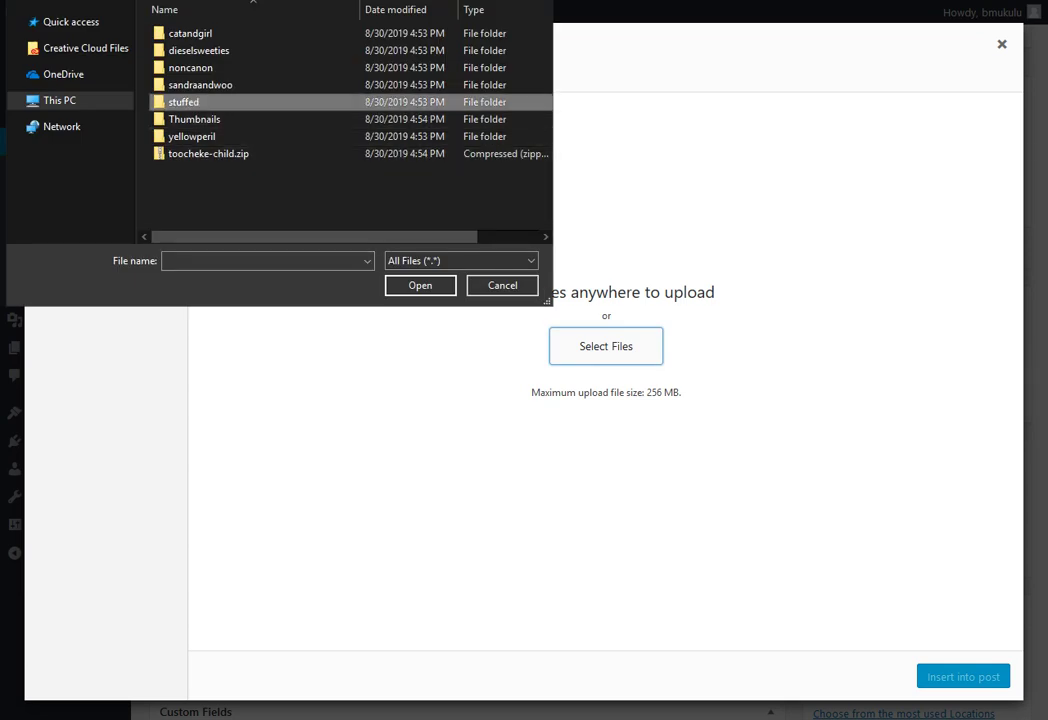
double_click(183, 102)
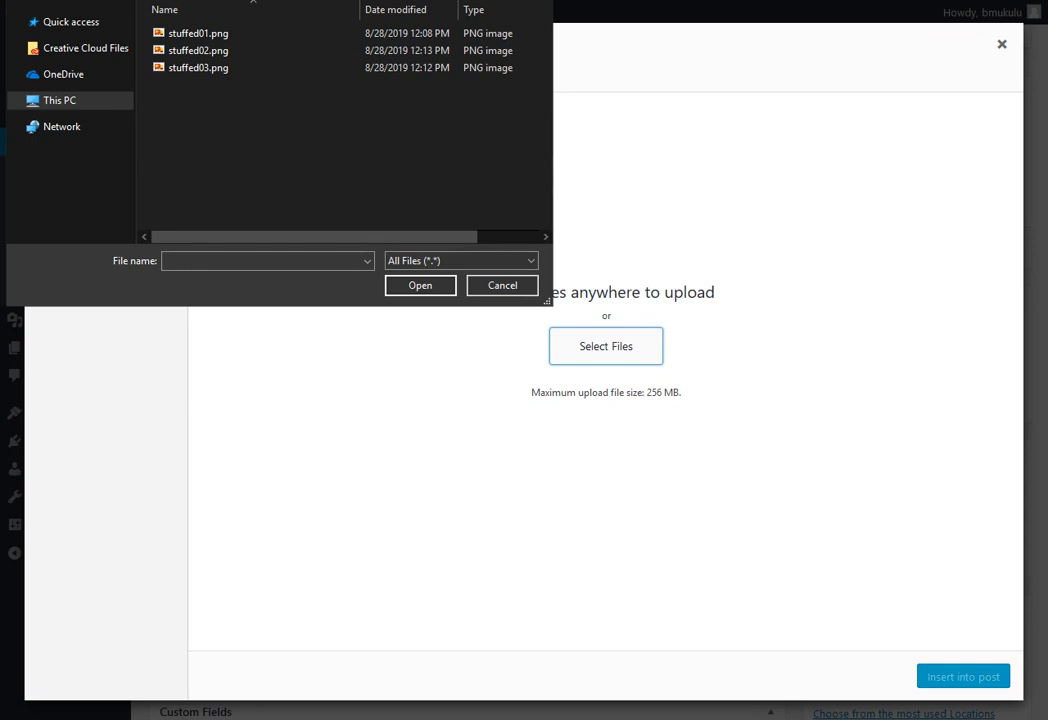
key("ctrl+a")
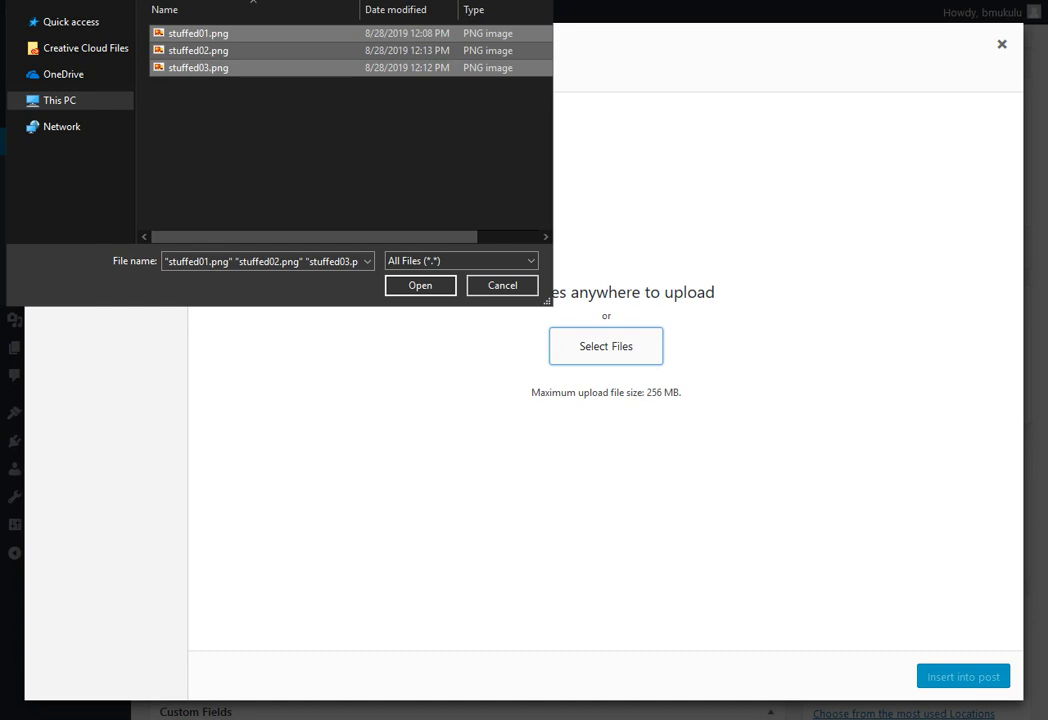
key("Return")
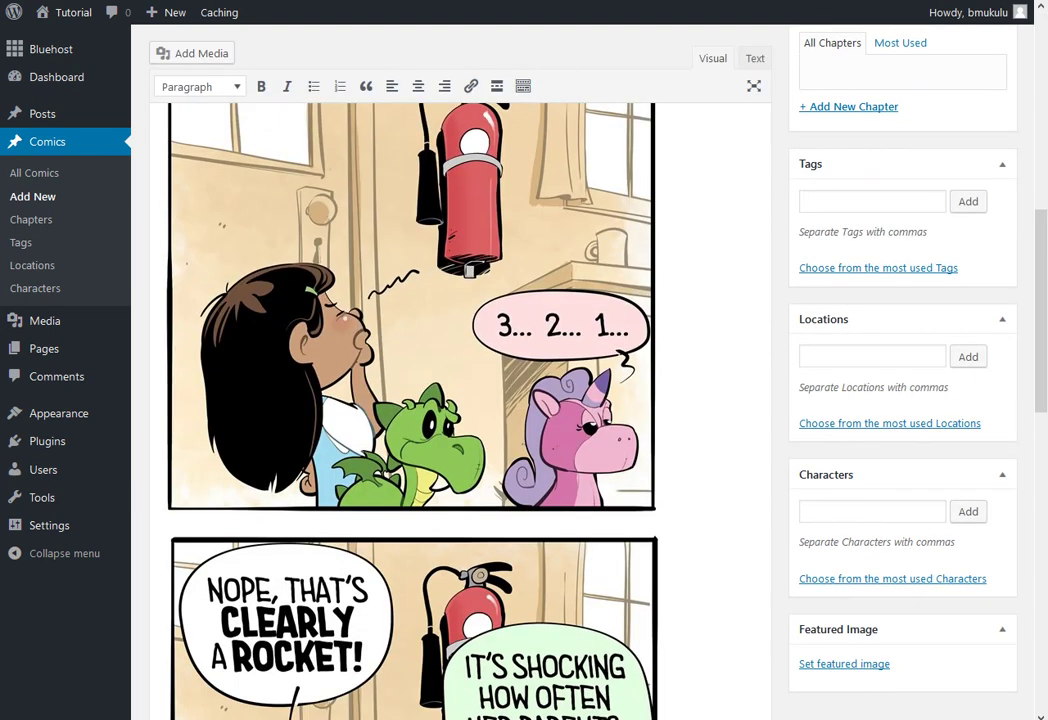
scroll(460, 400, "up", 5)
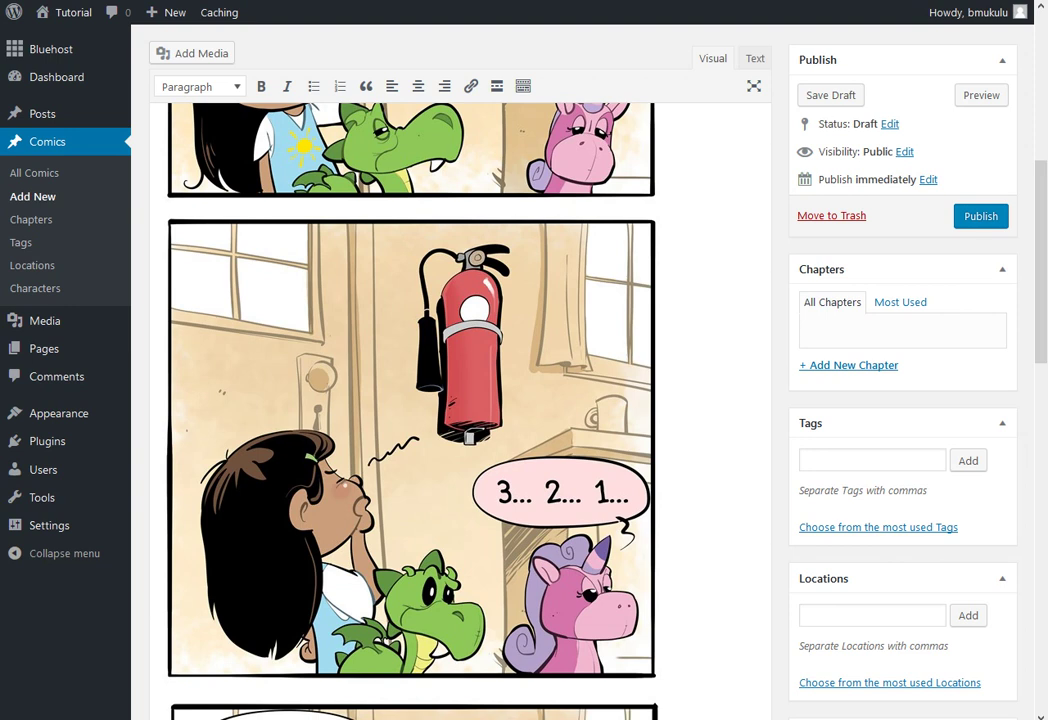
Upload StuffedTn.jpg from the Thumbnails folder as the comic's featured image and publish the comic.
scroll(460, 400, "down", 6)
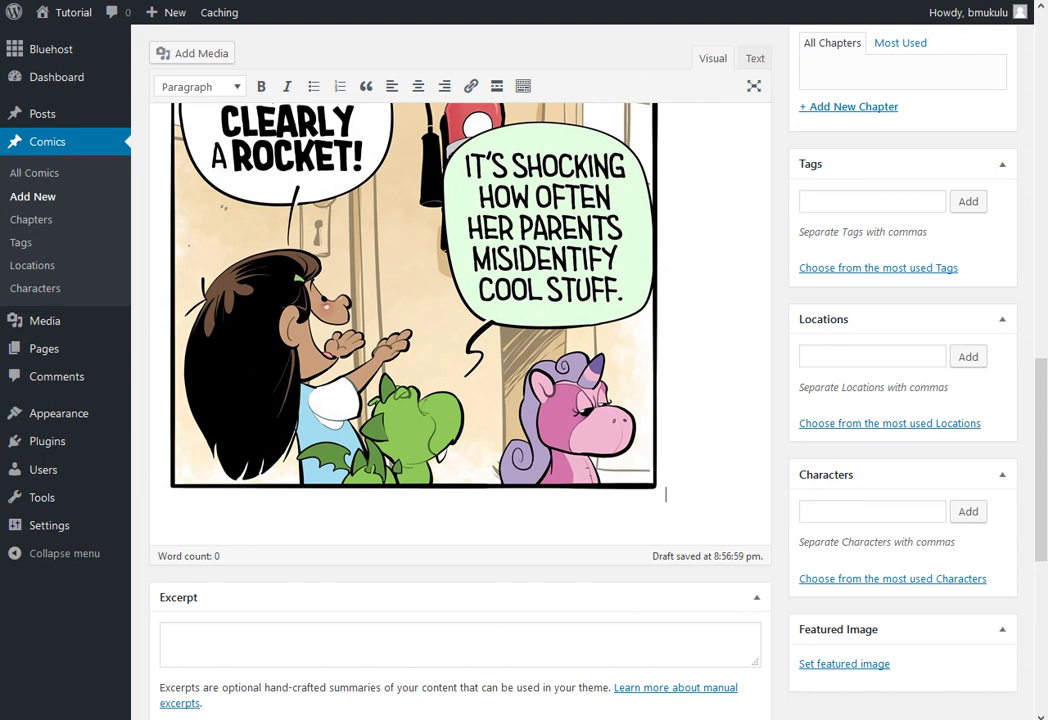
left_click(844, 663)
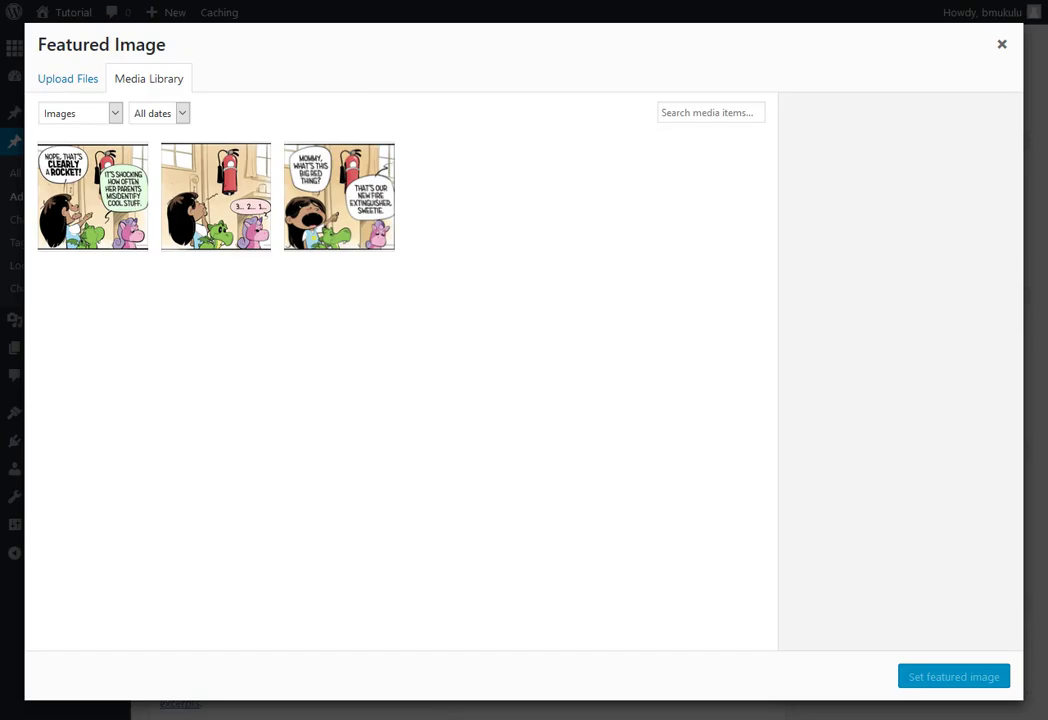
left_click(68, 78)
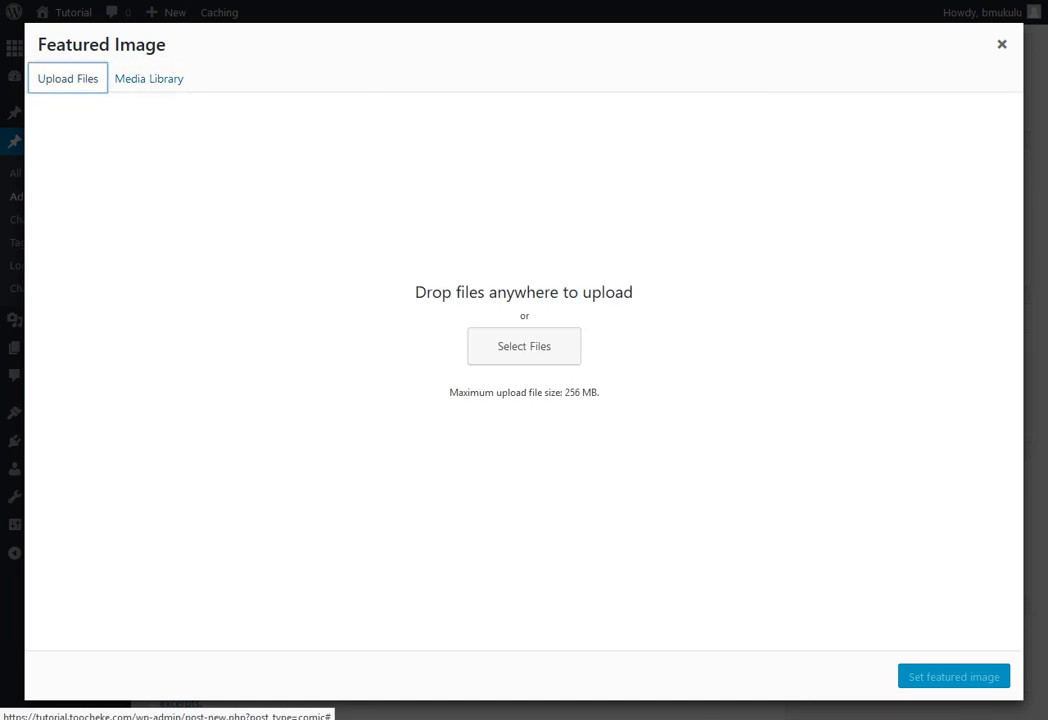
left_click(524, 346)
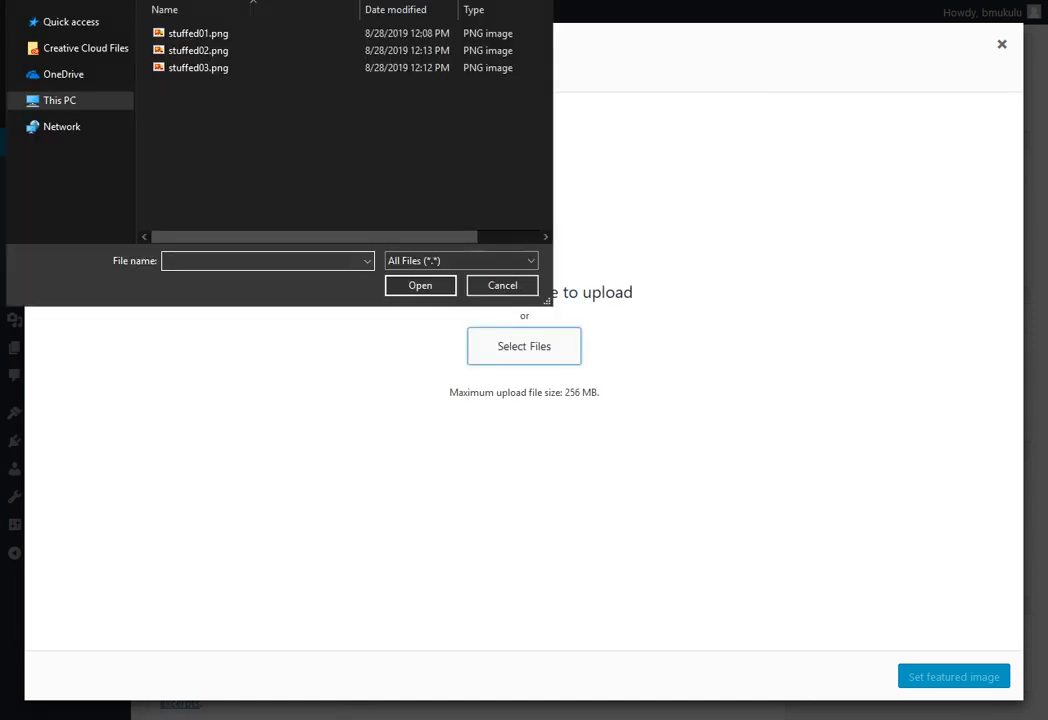
key("alt+Up")
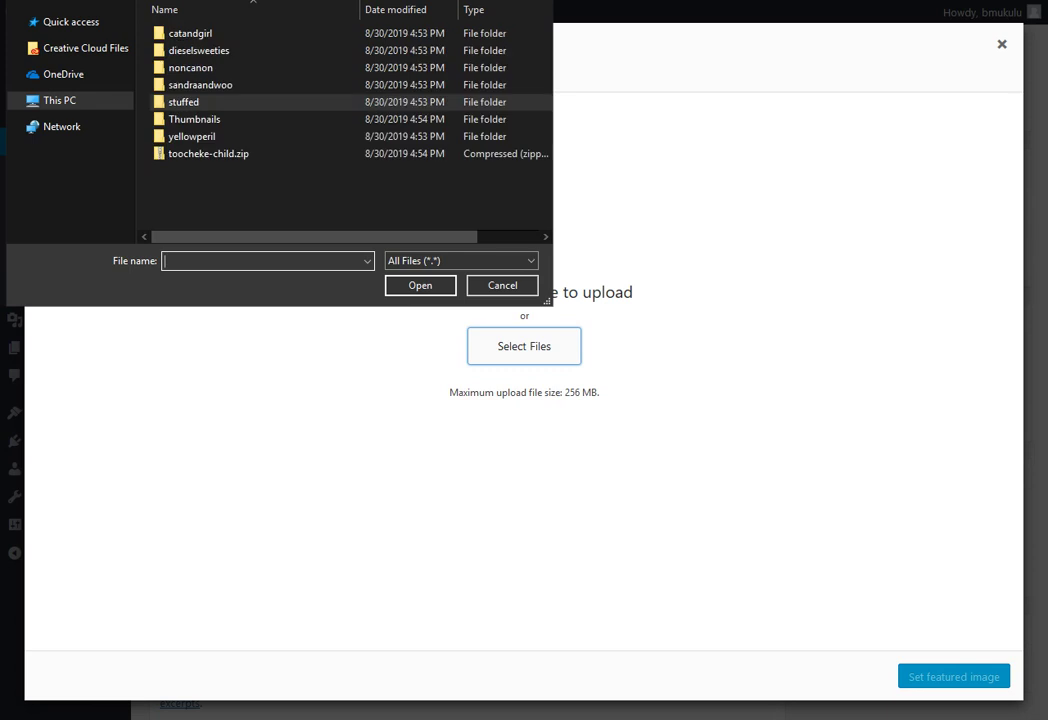
key("Down")
key("Return")
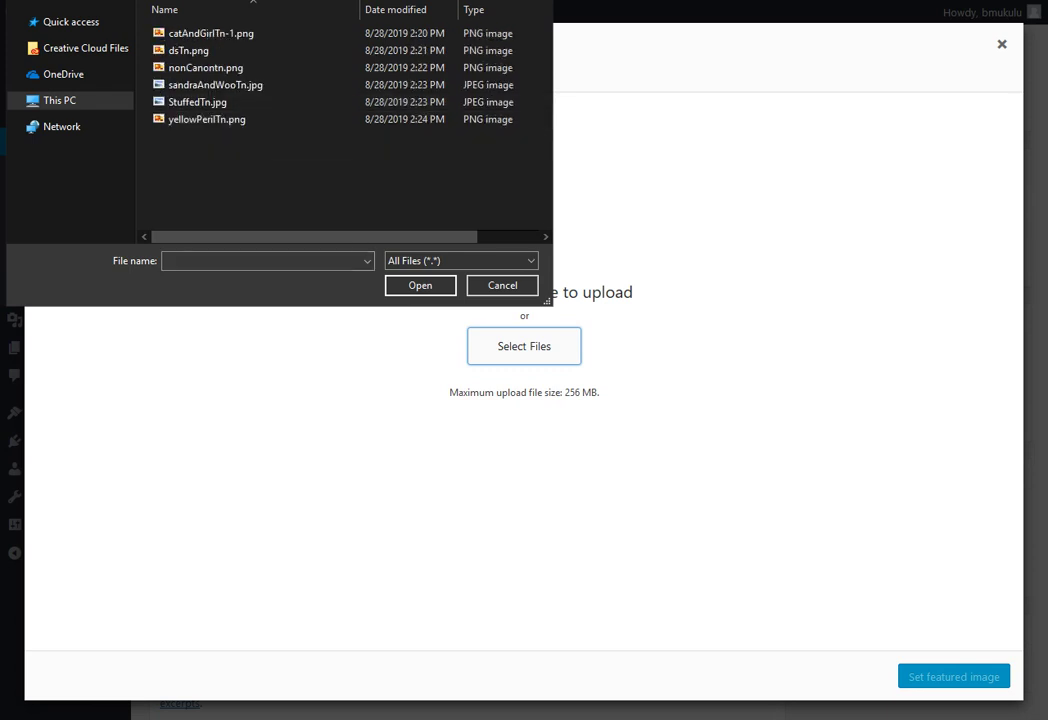
key("End")
key("Up")
key("Return")
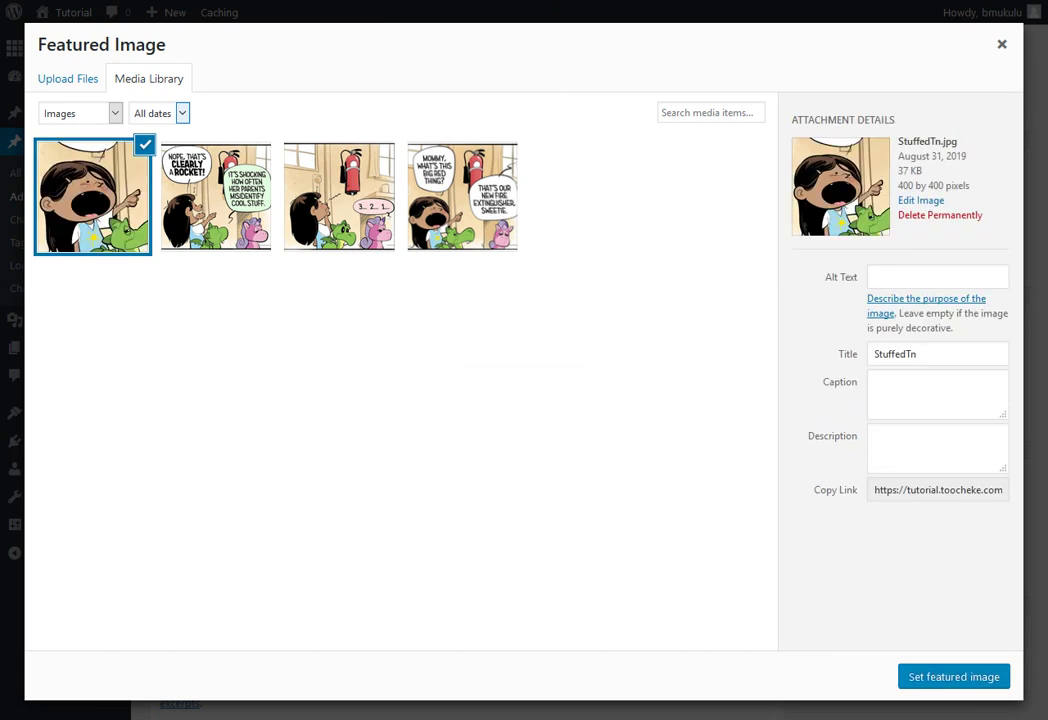
left_click(954, 677)
scroll(903, 513, "up", 15)
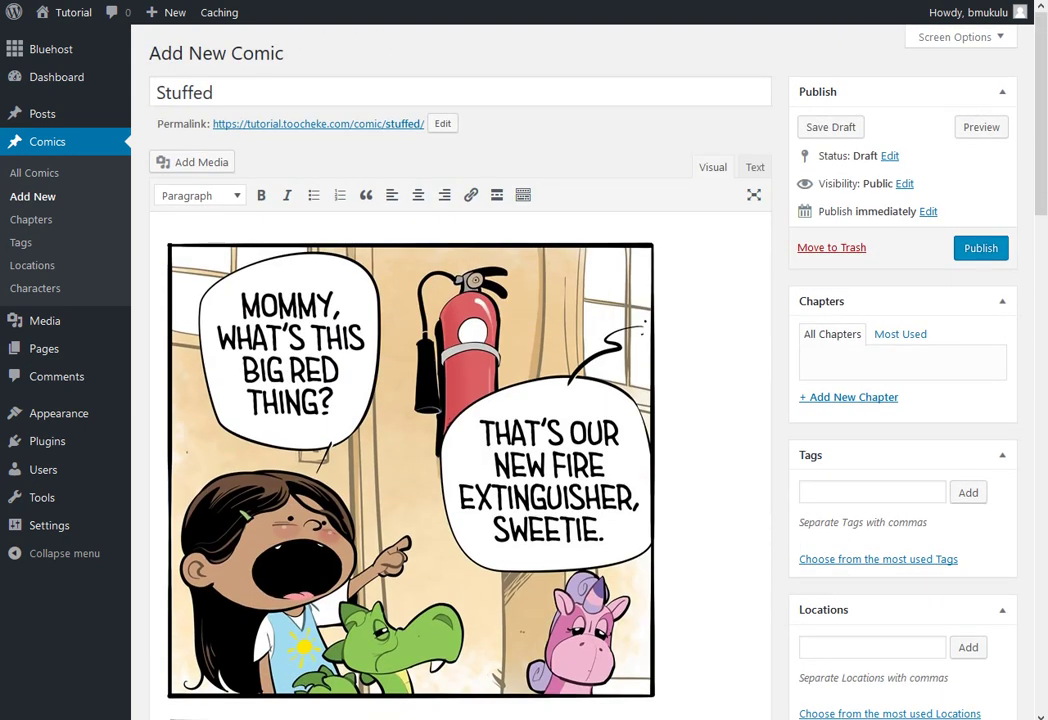
left_click(980, 248)
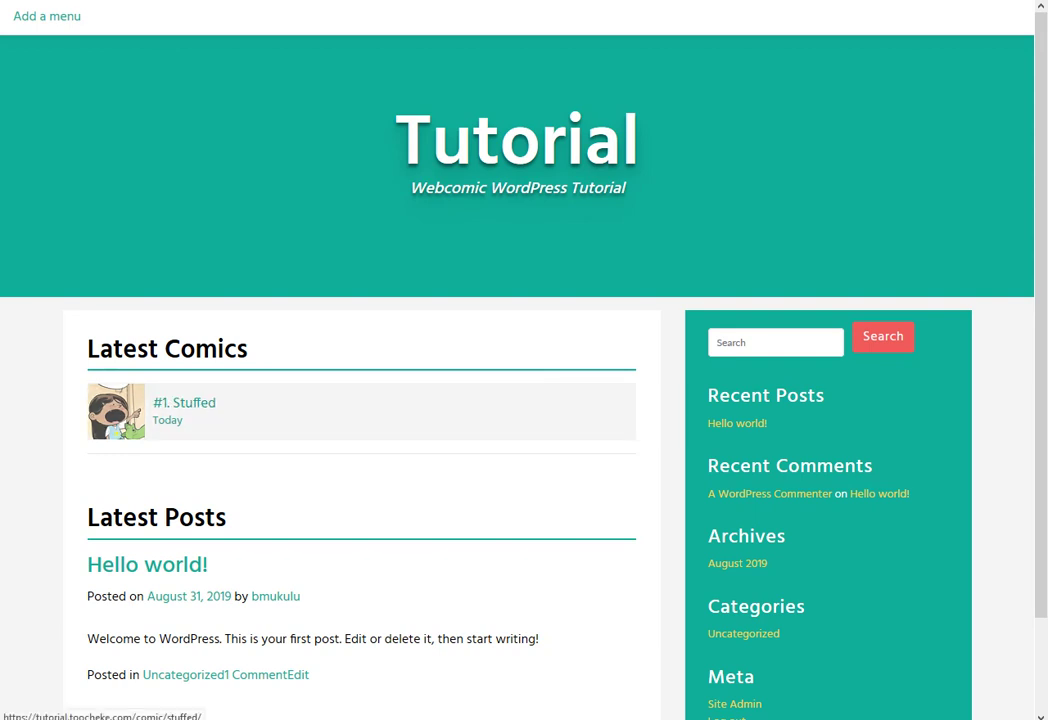
Open the Stuffed comic from the home page's Latest Comics list and examine how its panels are displayed.
left_click(184, 403)
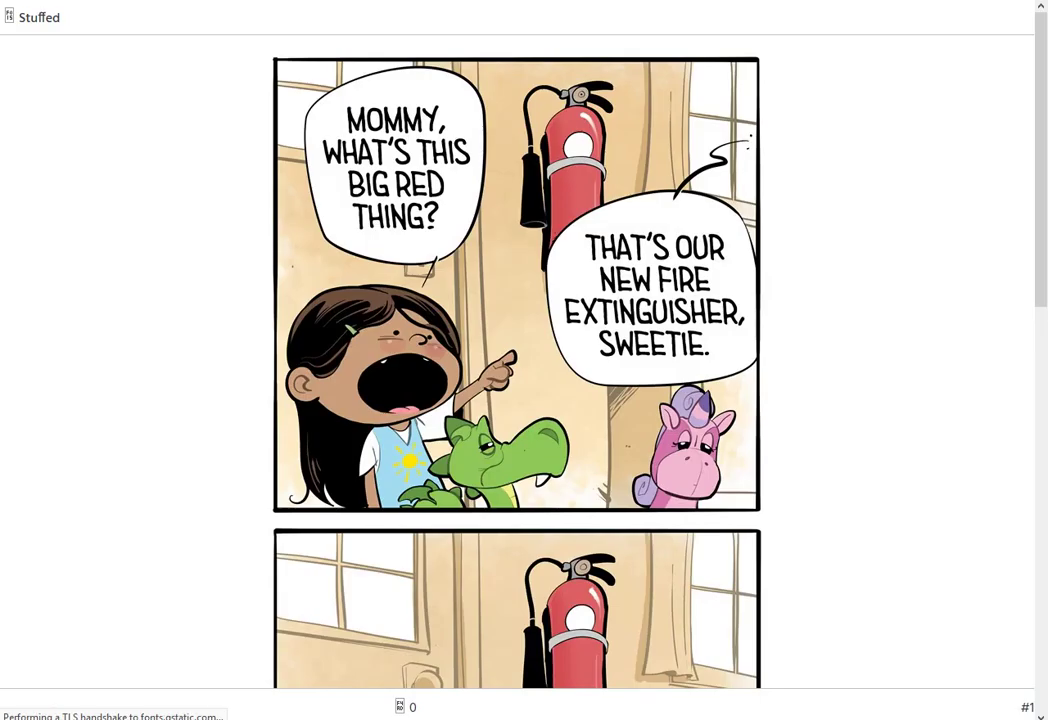
scroll(517, 360, "down", 10)
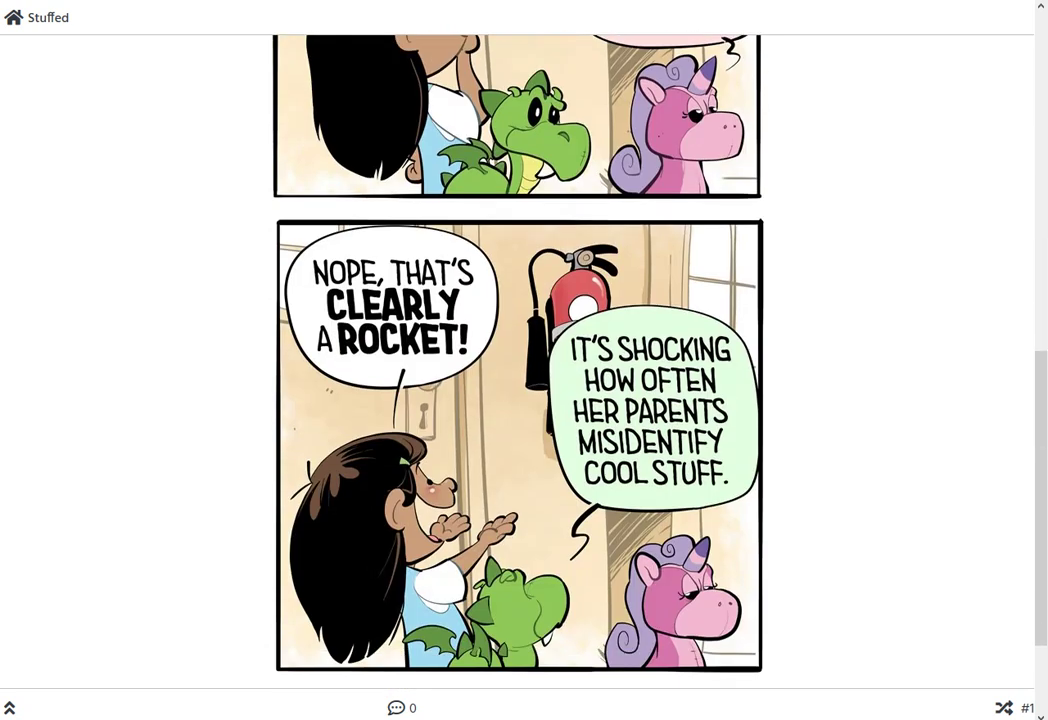
scroll(517, 360, "up", 3)
scroll(517, 360, "down", 3)
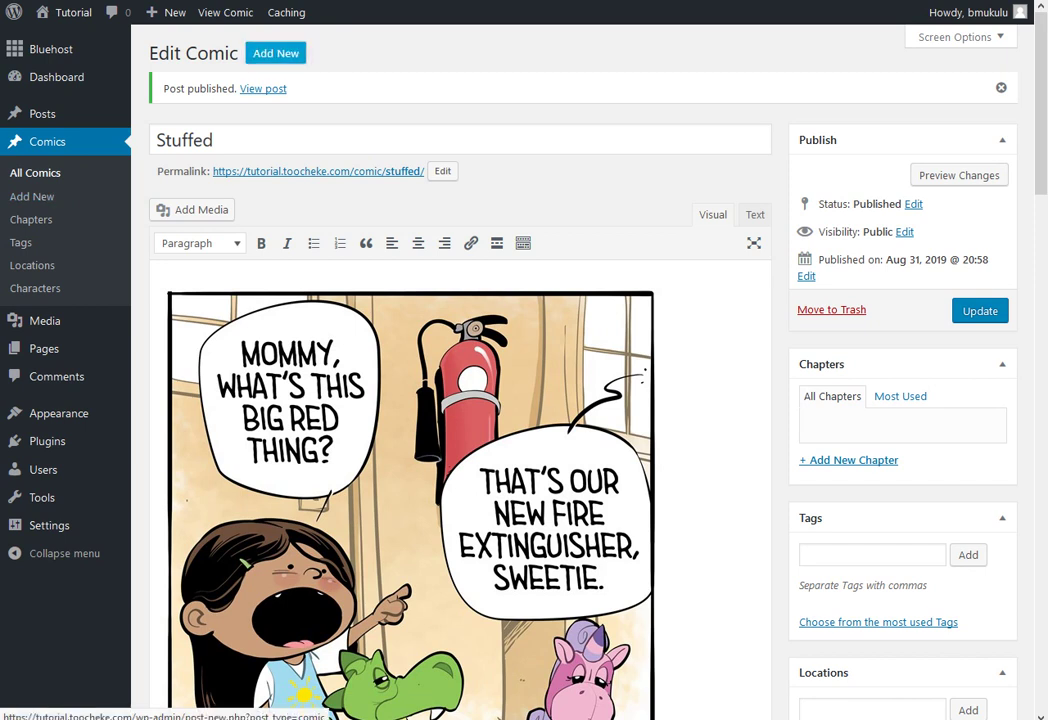
Start another new comic and title it "Yellow Peril".
left_click(275, 53)
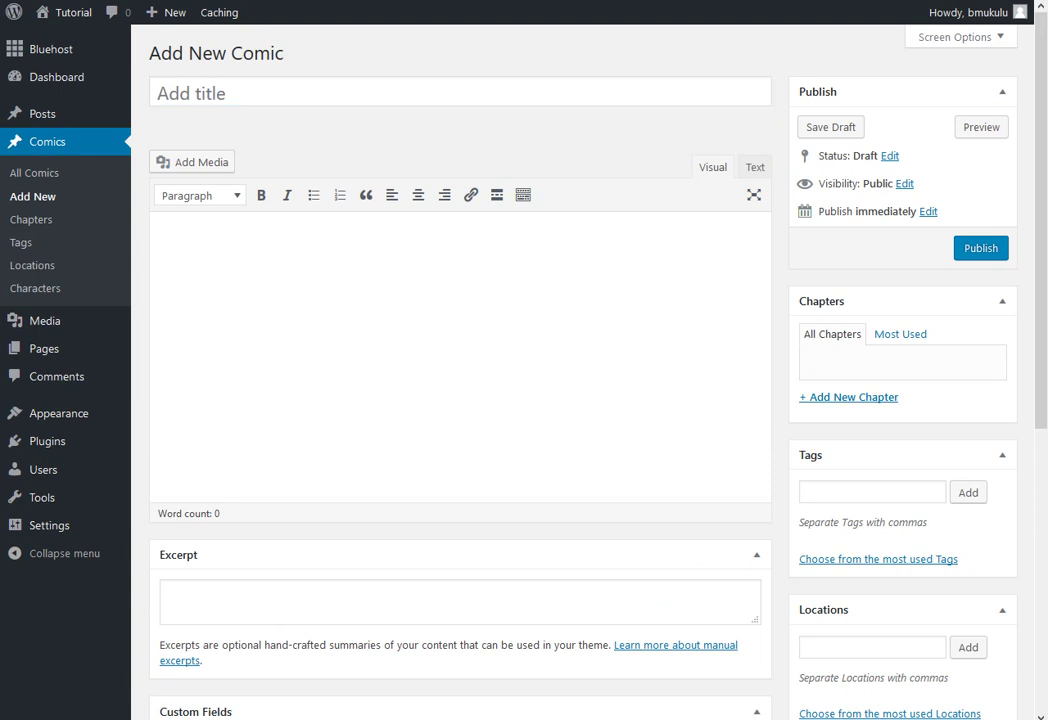
left_click(460, 92)
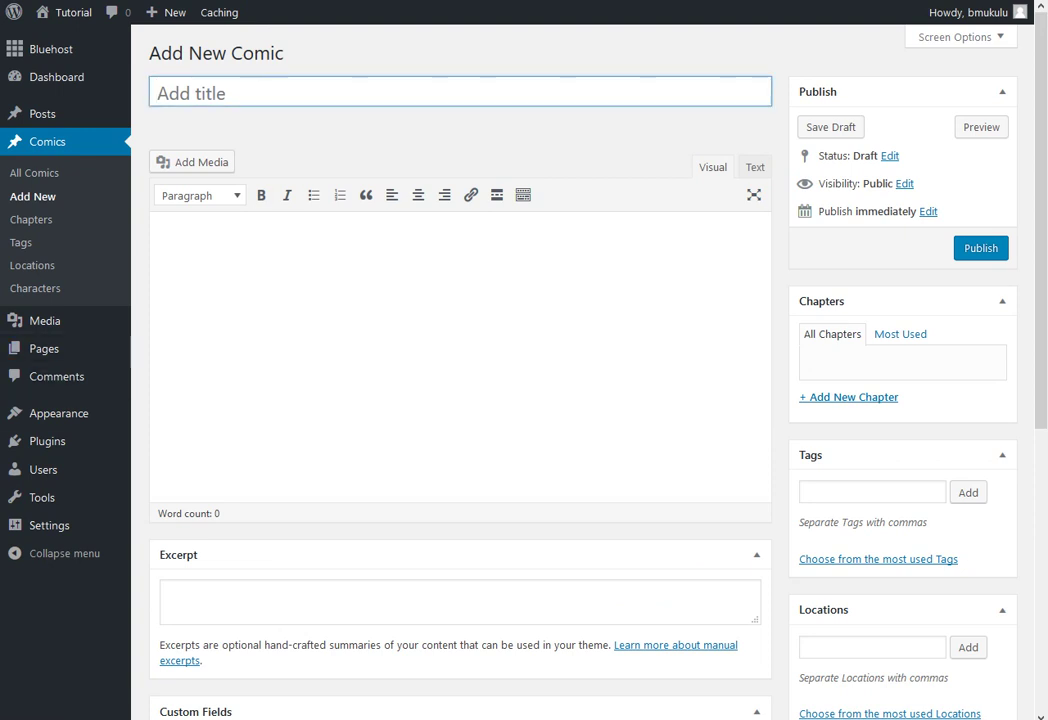
type("yE")
key("BackSpace")
key("BackSpace")
type("Y")
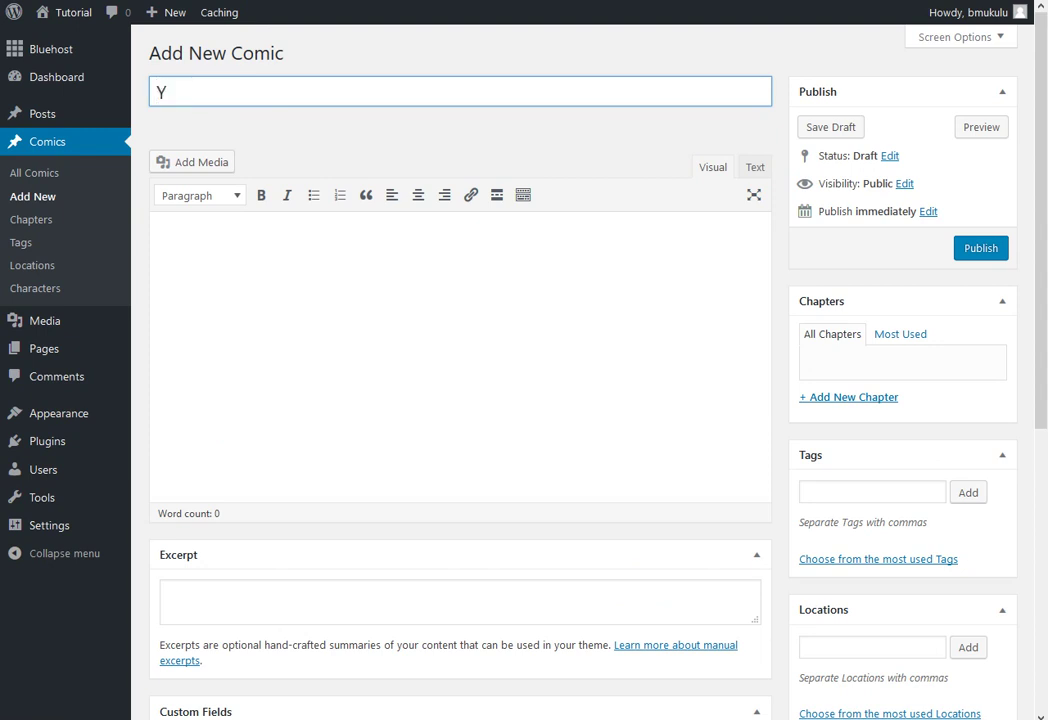
type("ellow Peril")
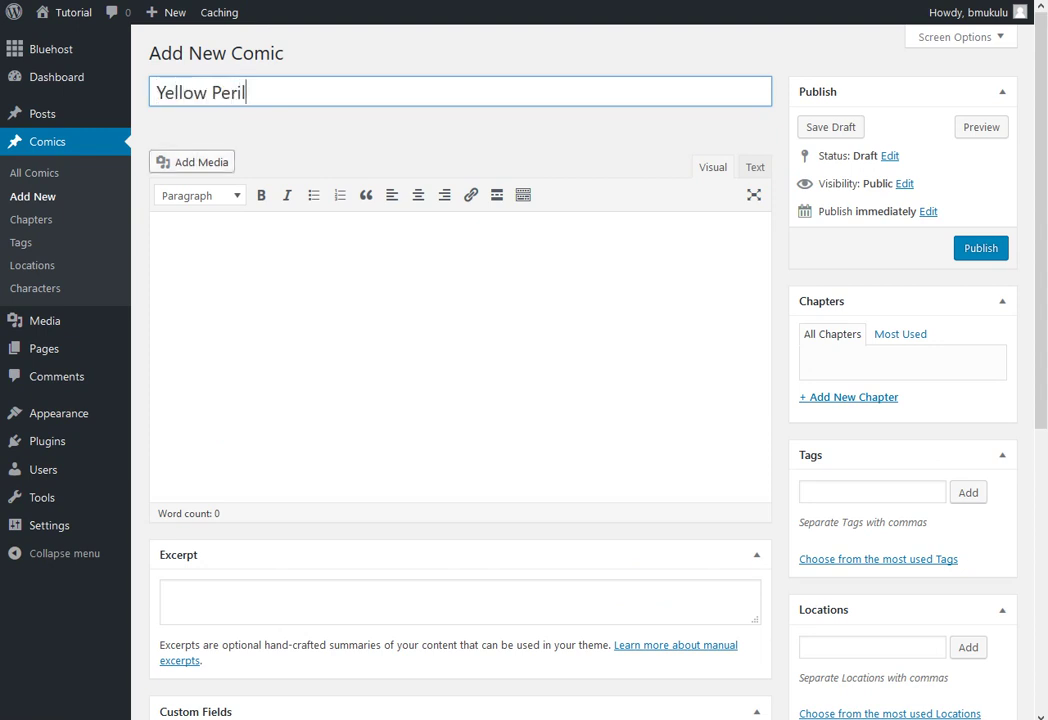
Upload all six images, yellowPeril_r2_c1.png to yellowPeril_r12_c1.png, from the yellowperil folder and insert them into the comic's content.
left_click(193, 162)
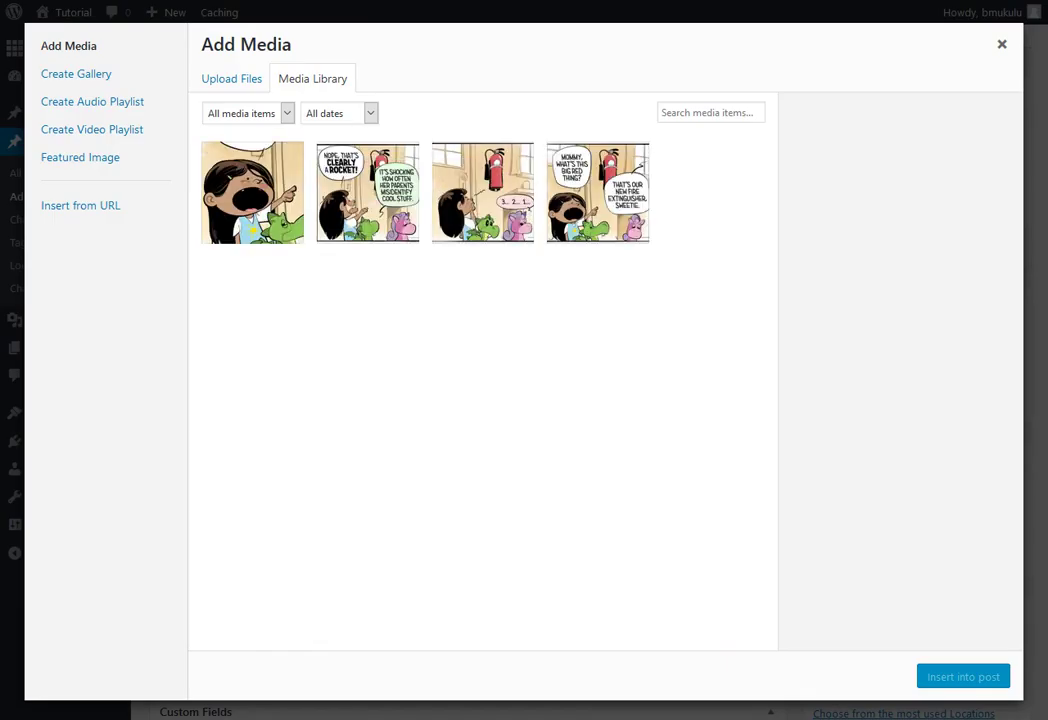
left_click(231, 78)
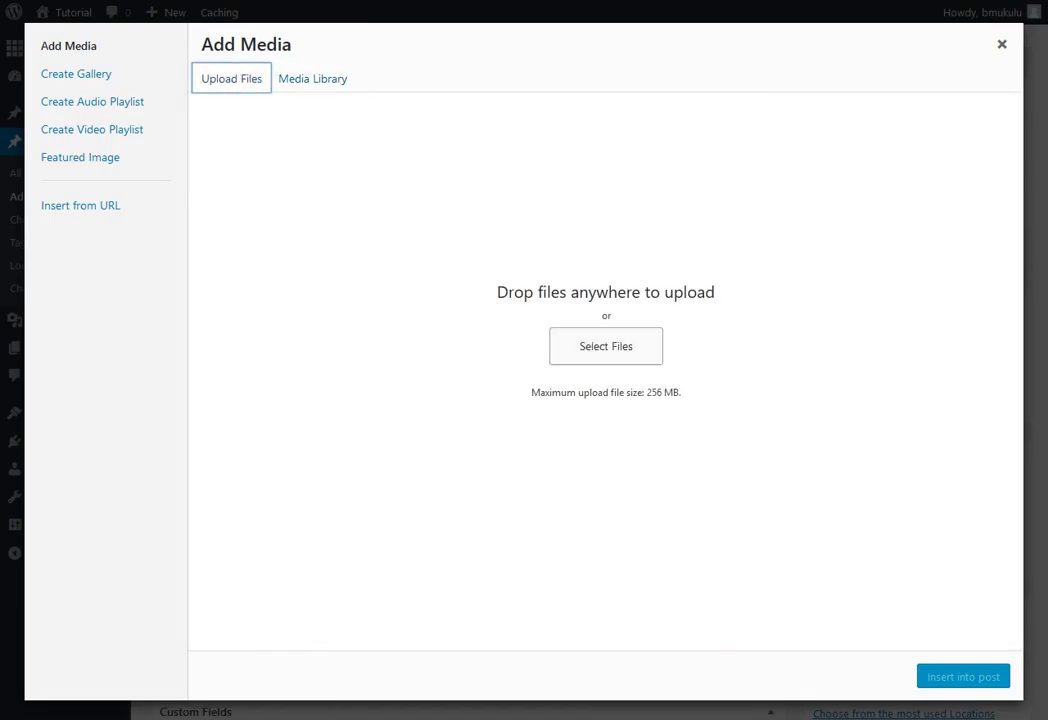
left_click(605, 346)
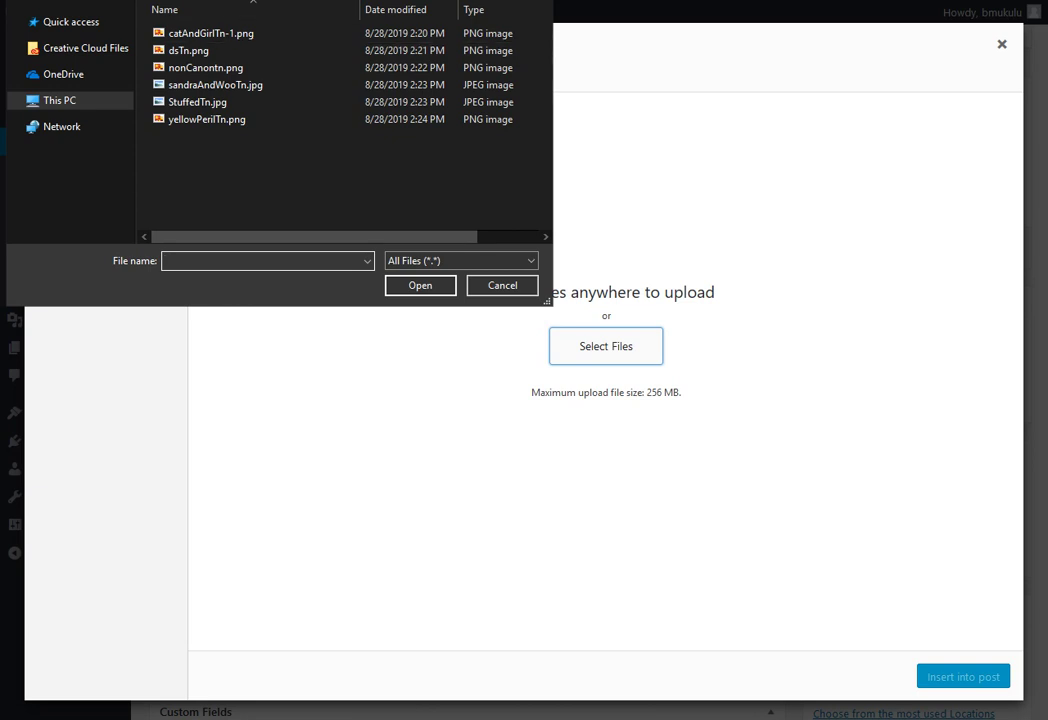
key("alt+Up")
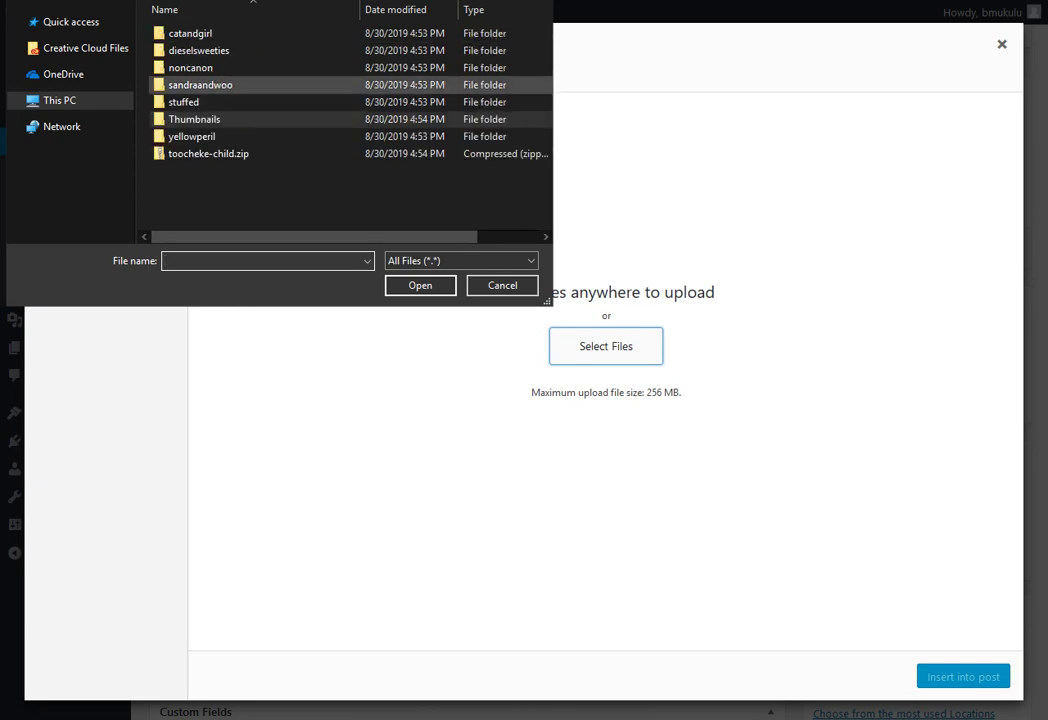
key("Down")
key("Return")
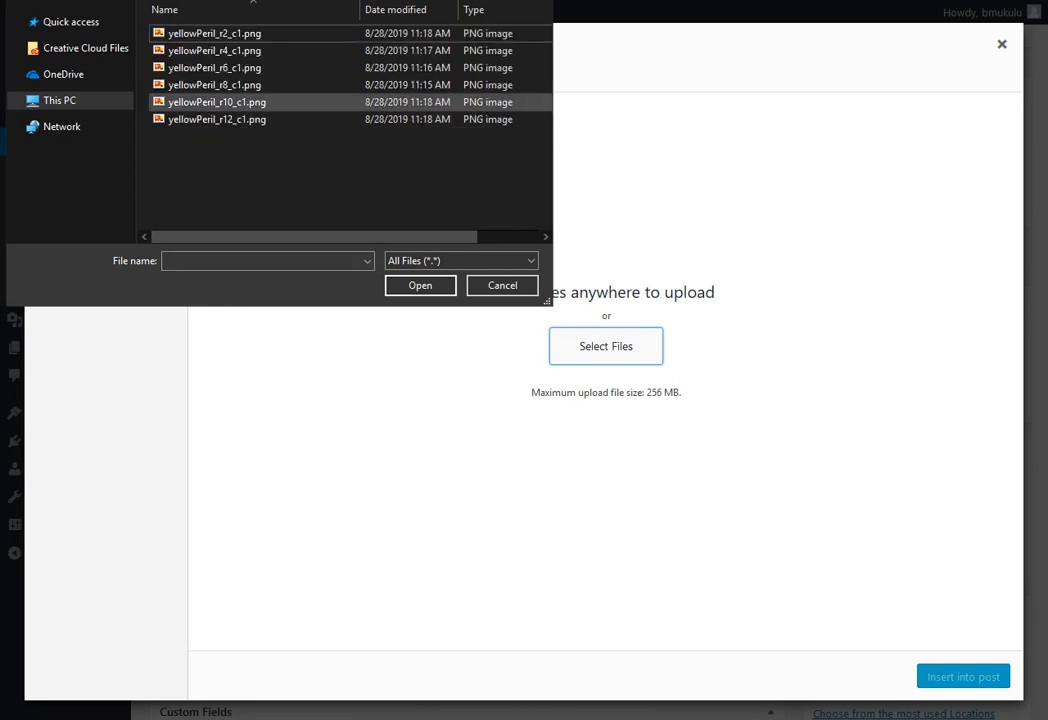
left_click(214, 33)
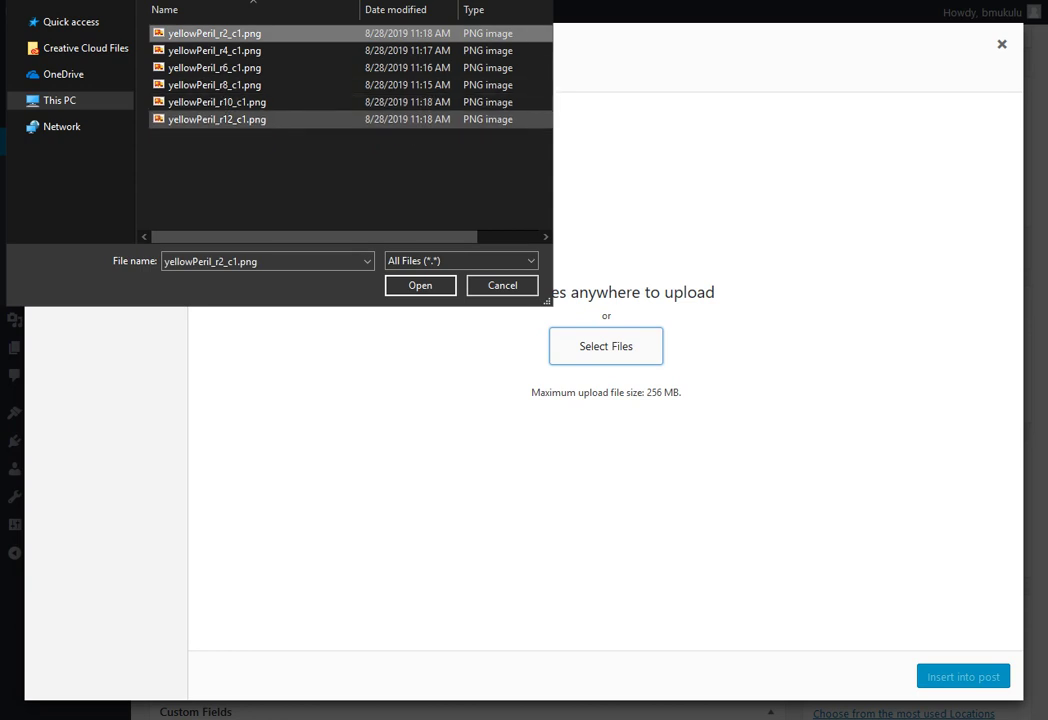
left_click(217, 119, "shift")
key("Return")
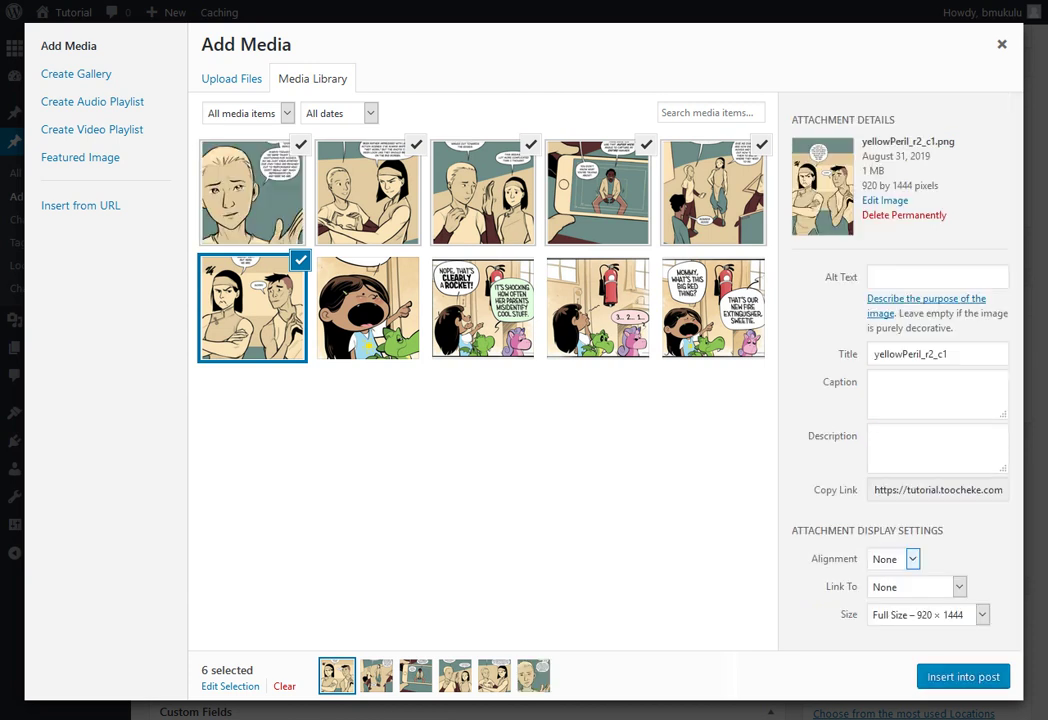
key("Escape")
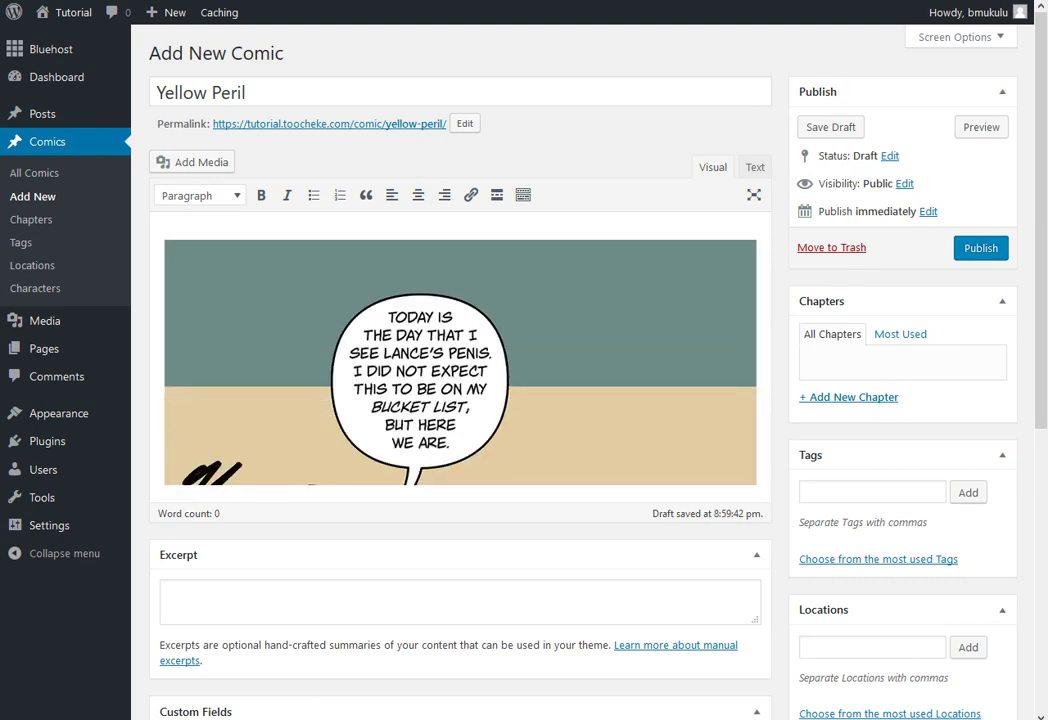
Upload yellowPerilTn.png from the Thumbnails folder as the comic's featured image and publish the comic.
scroll(460, 400, "down", 5)
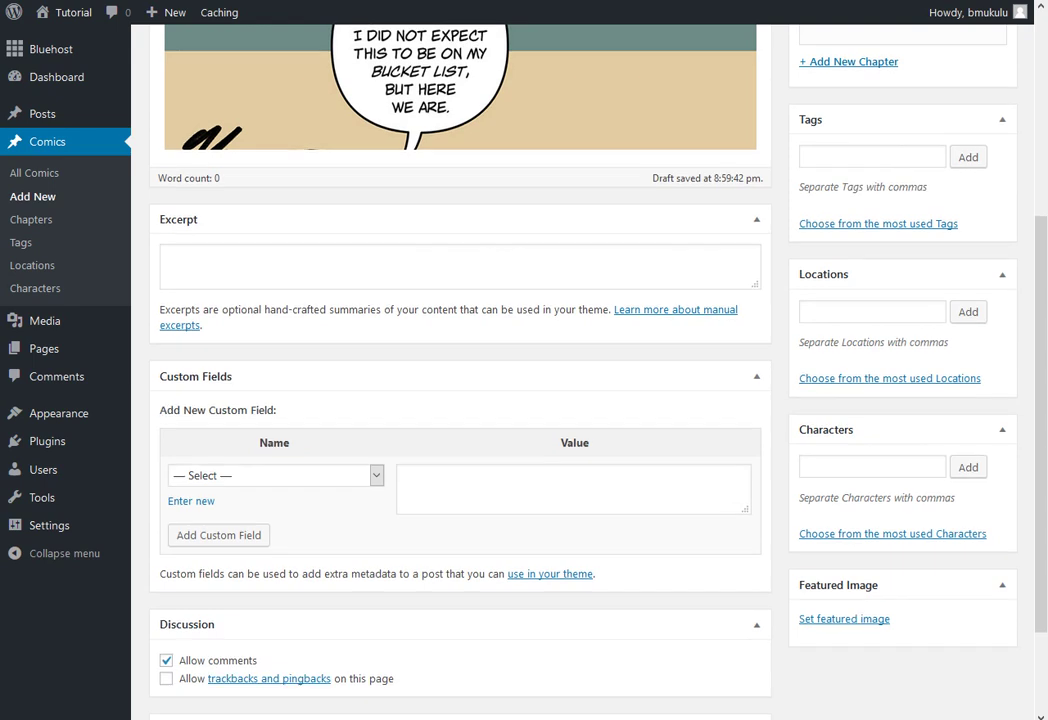
scroll(460, 400, "down", 1)
scroll(460, 400, "up", 5)
scroll(460, 400, "down", 3)
scroll(460, 400, "down", 4)
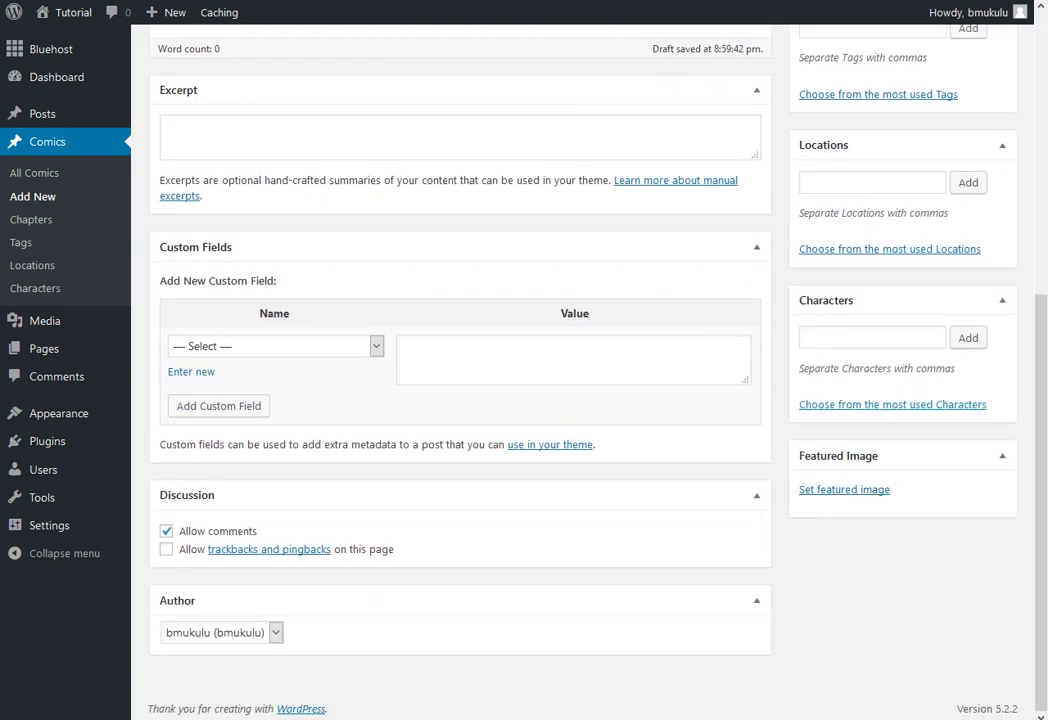
left_click(844, 489)
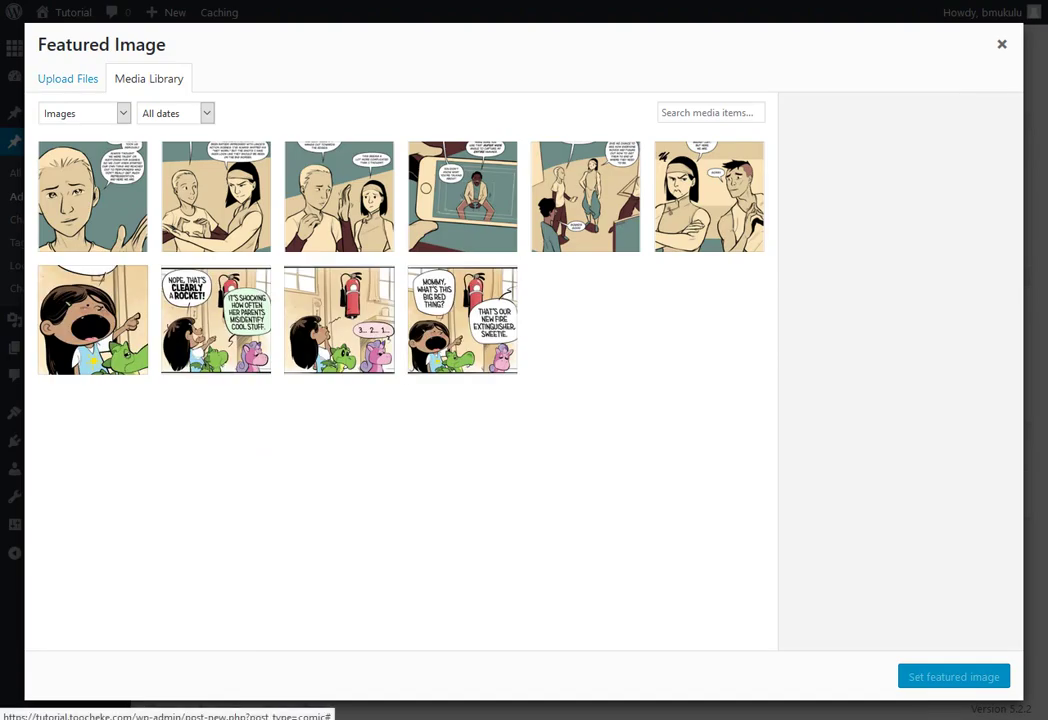
left_click(68, 78)
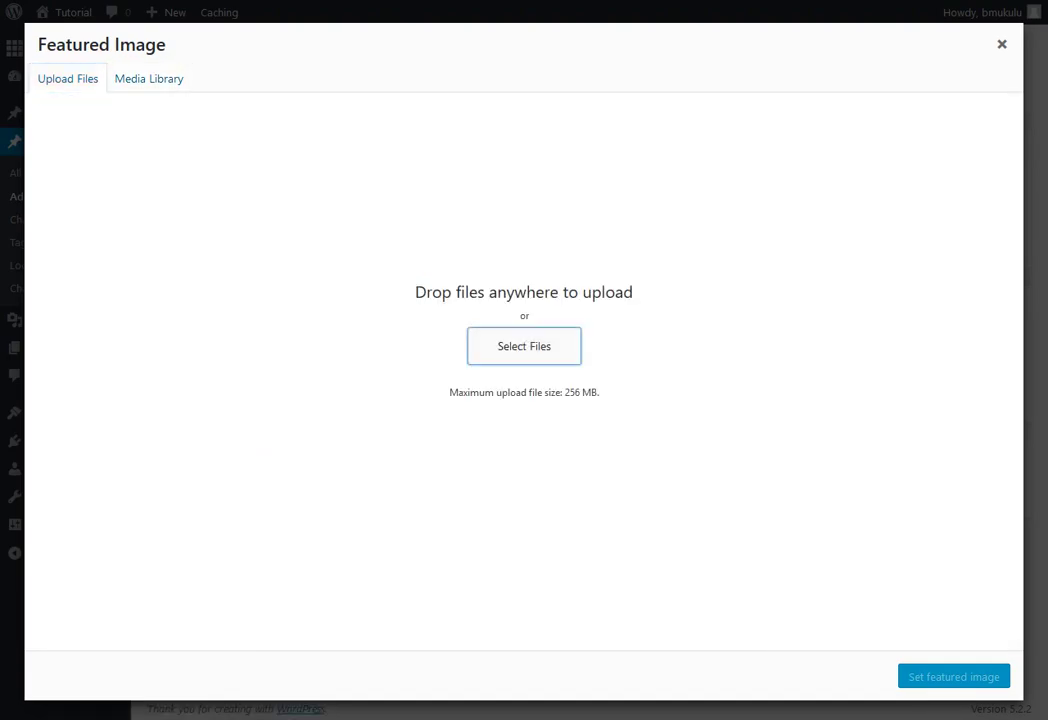
left_click(524, 346)
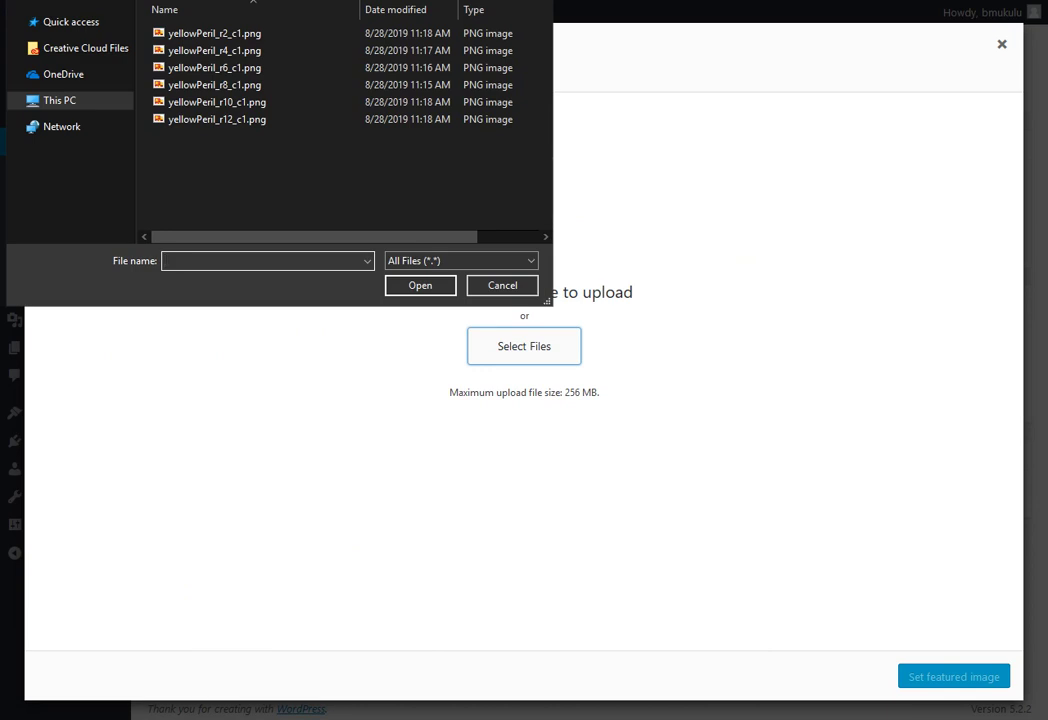
key("alt+Up")
key("Up")
key("Return")
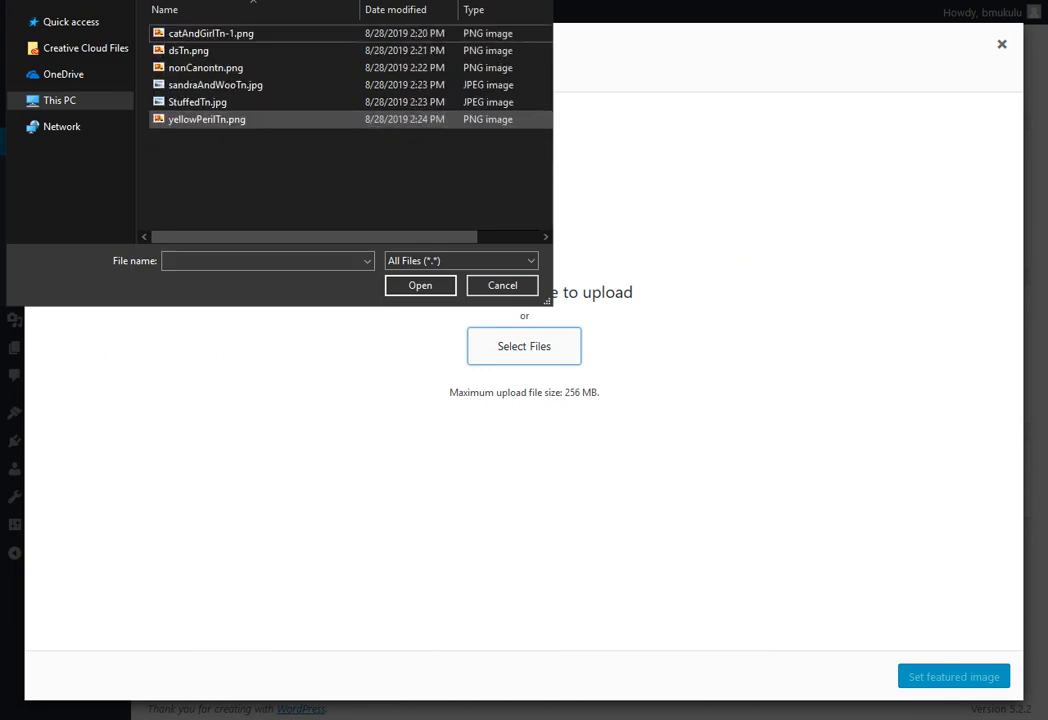
left_click(206, 119)
key("Return")
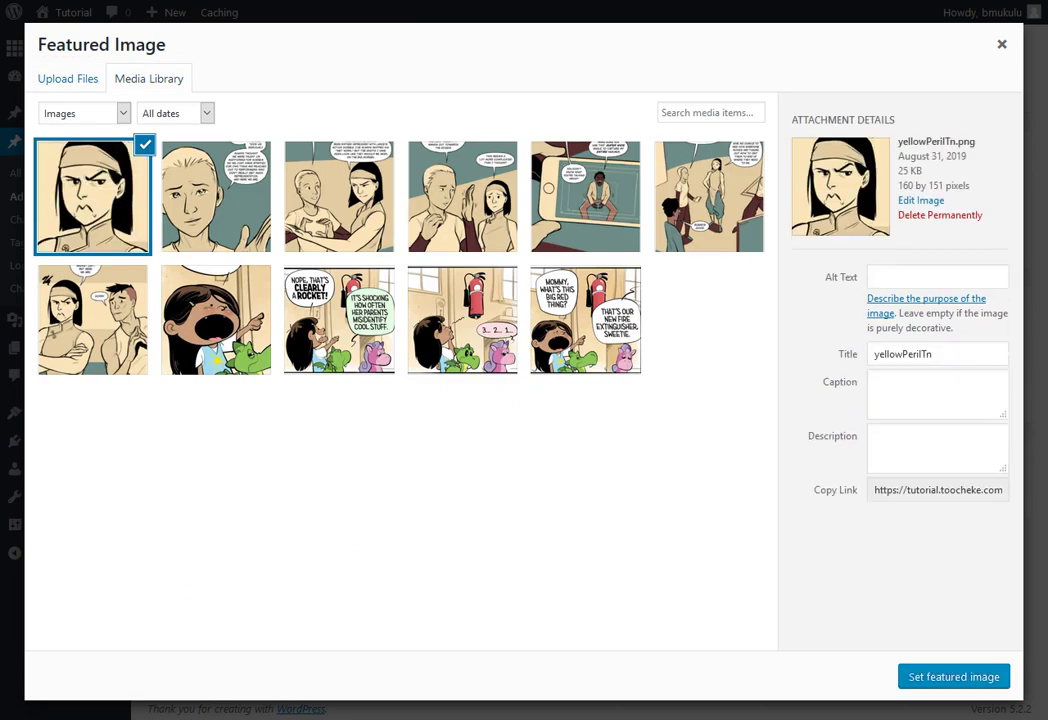
left_click(953, 676)
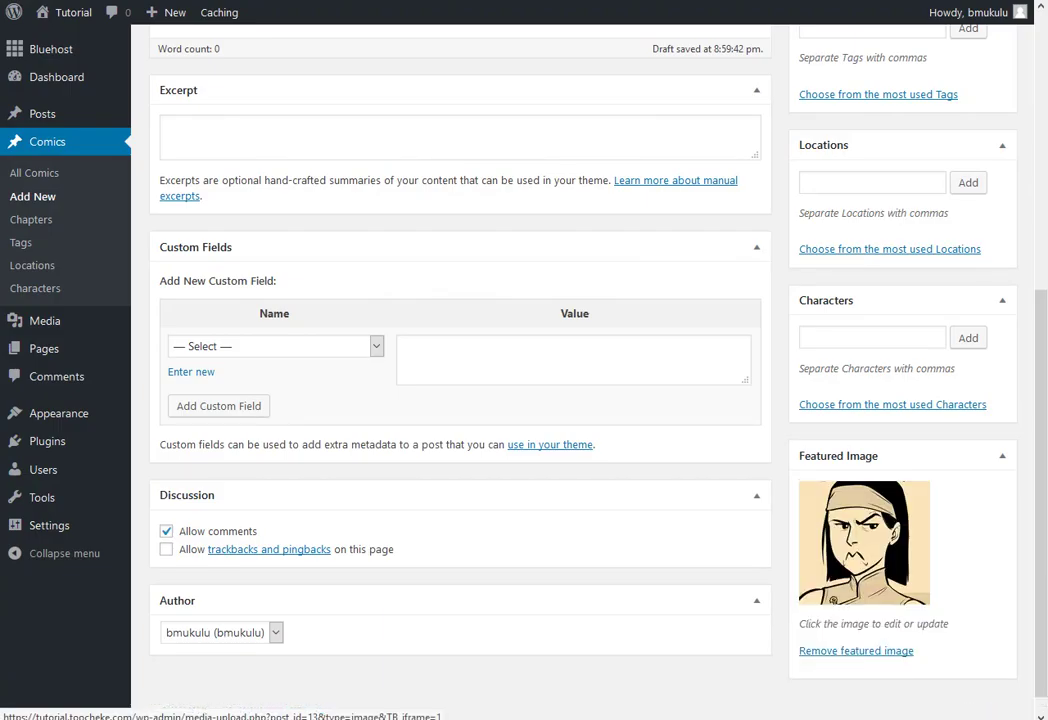
scroll(460, 360, "up", 5)
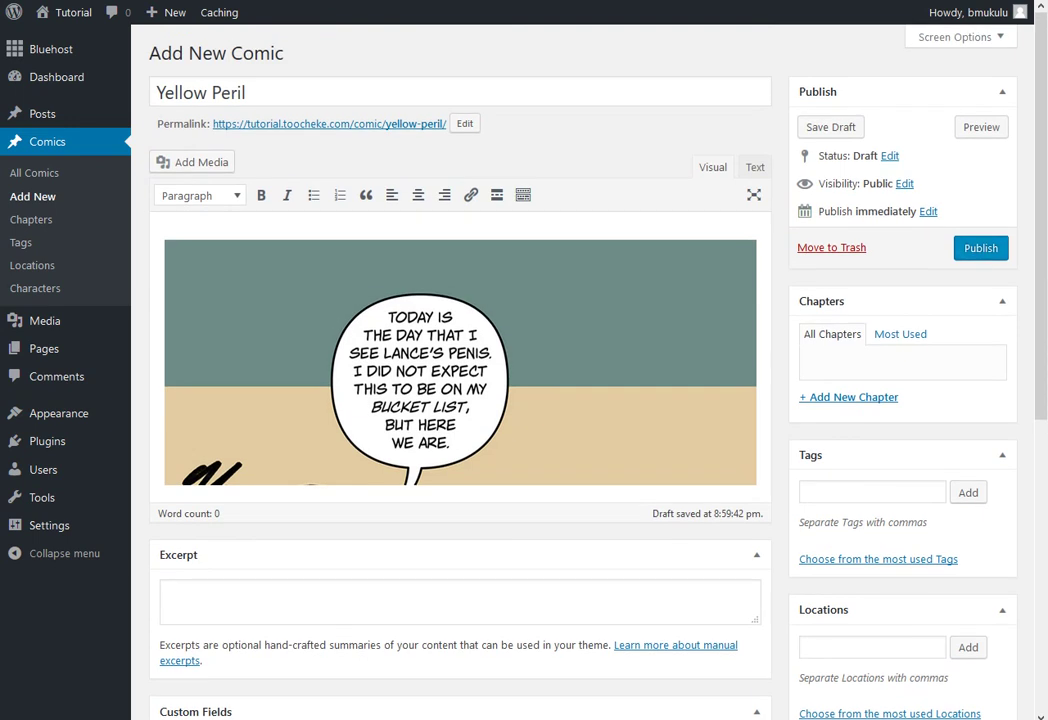
left_click(980, 248)
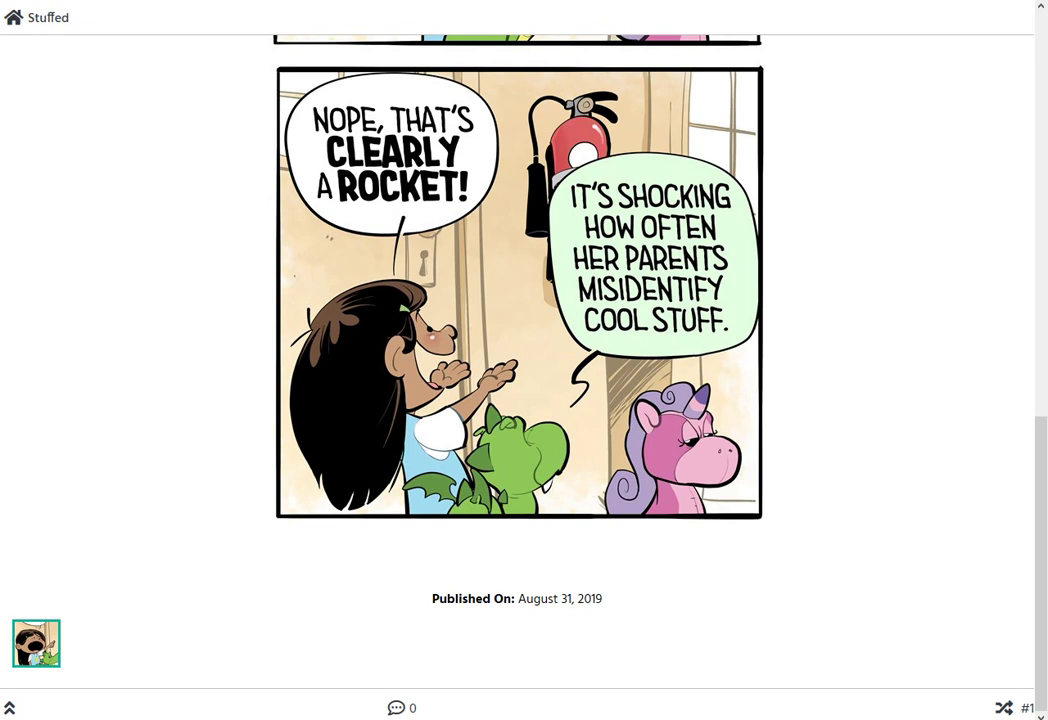
Return to the site's home page, open the Yellow Peril comic and examine it down to its thumbnail navigation.
scroll(517, 360, "up", 7)
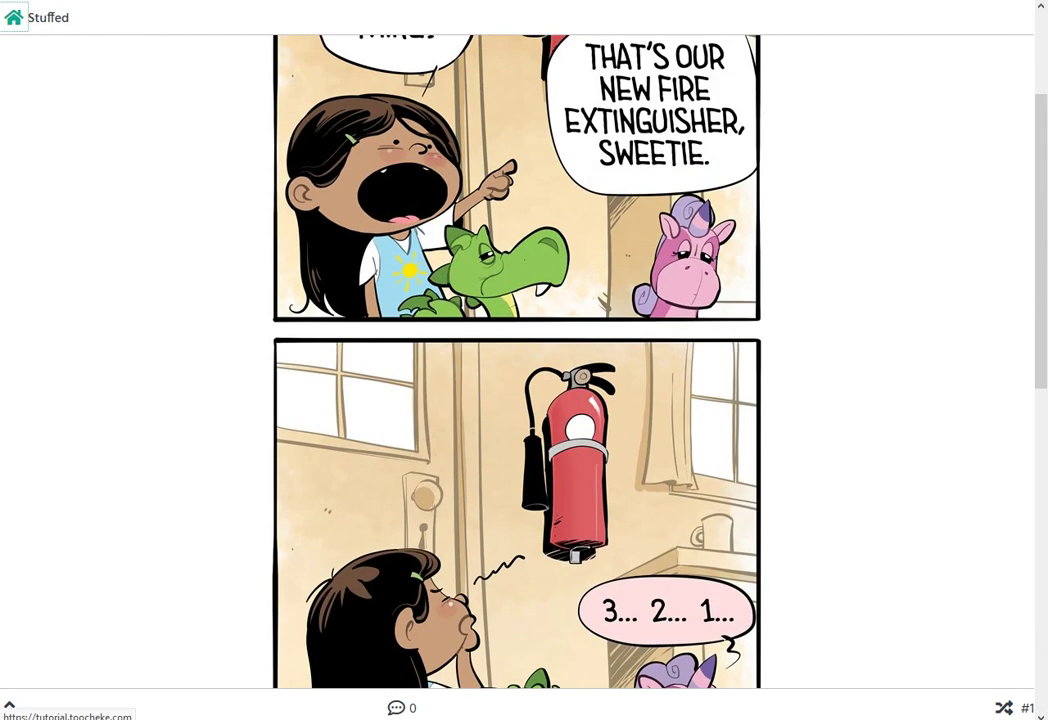
left_click(13, 17)
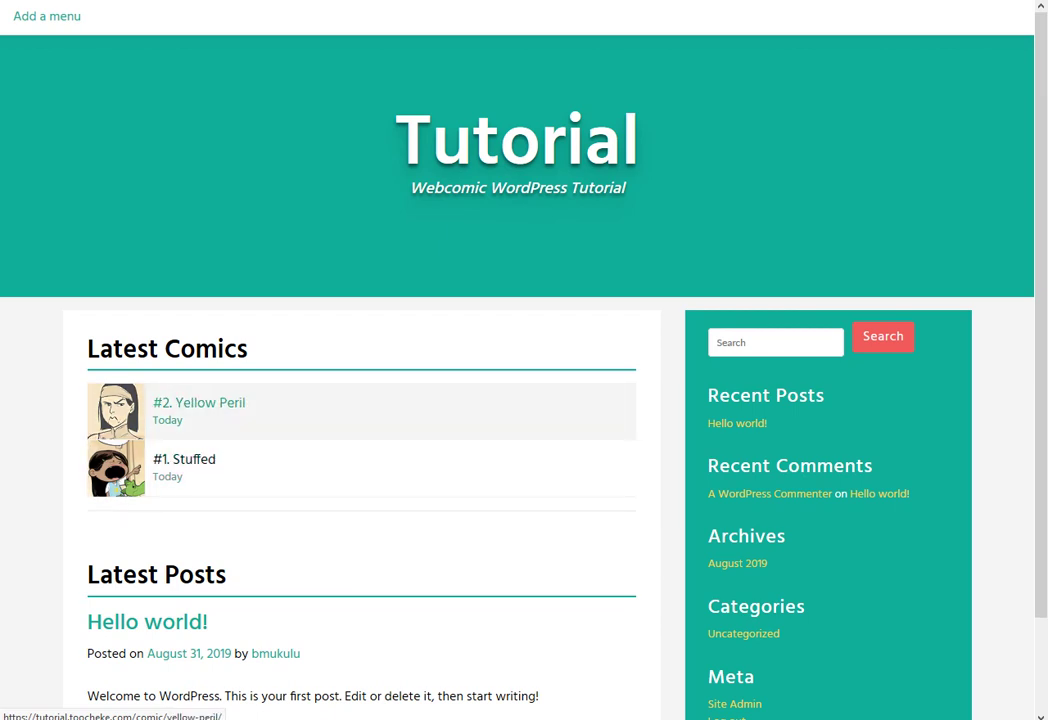
left_click(199, 402)
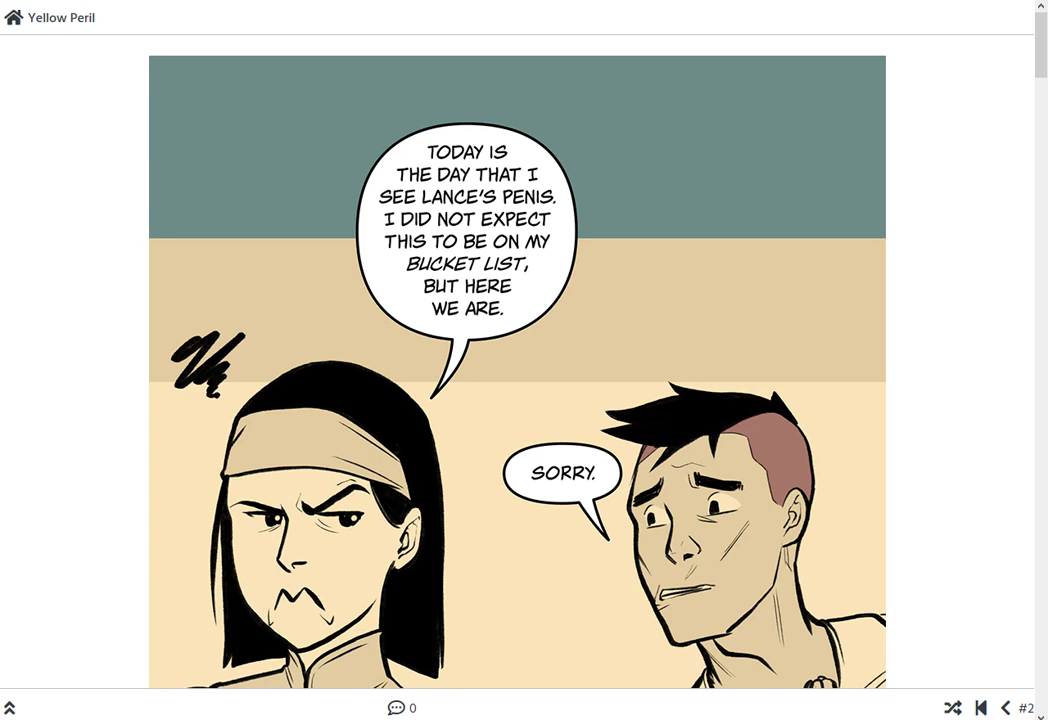
scroll(517, 360, "down", 20)
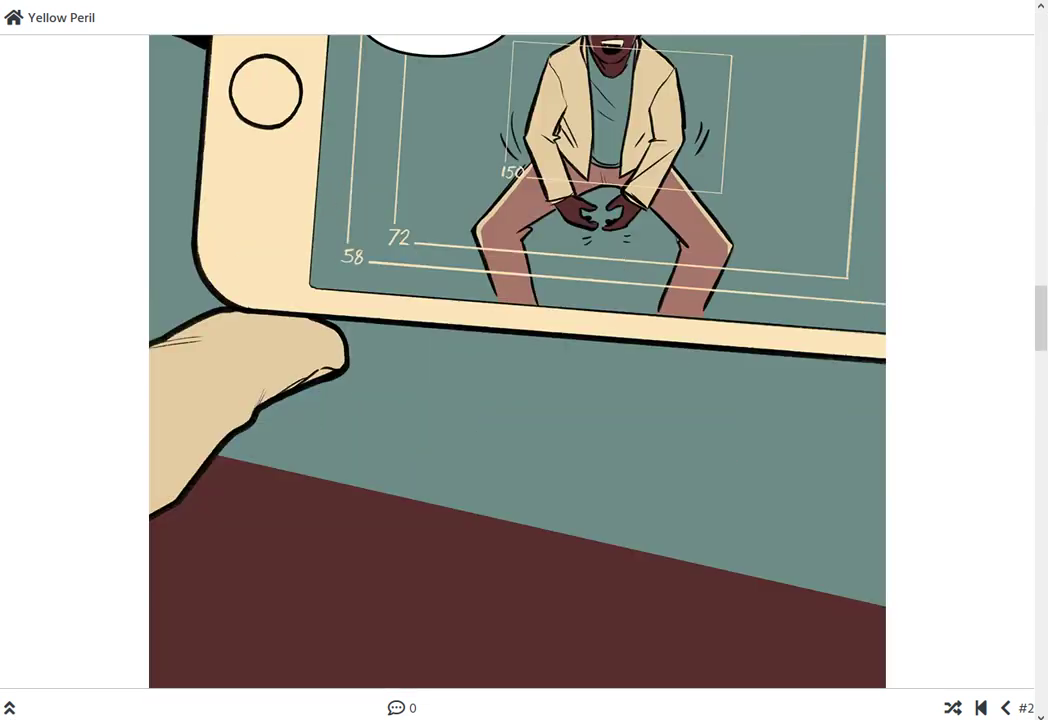
scroll(517, 360, "down", 20)
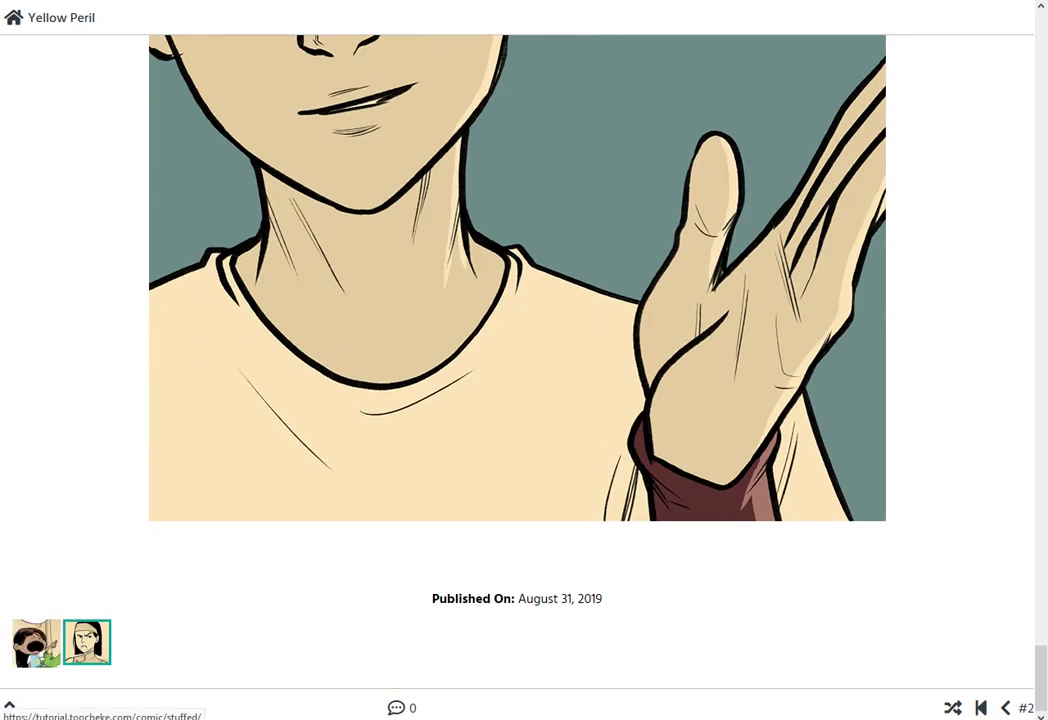
Go to the Stuffed comic through its thumbnail below Yellow Peril and examine its page and navigation.
left_click(36, 642)
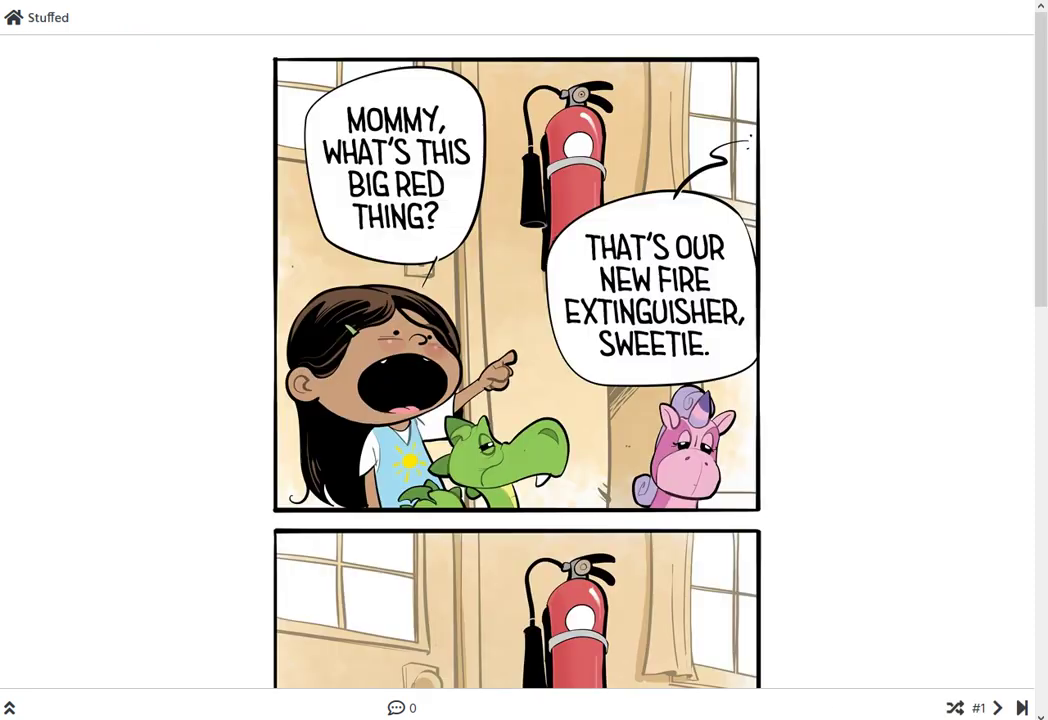
scroll(518, 360, "down", 10)
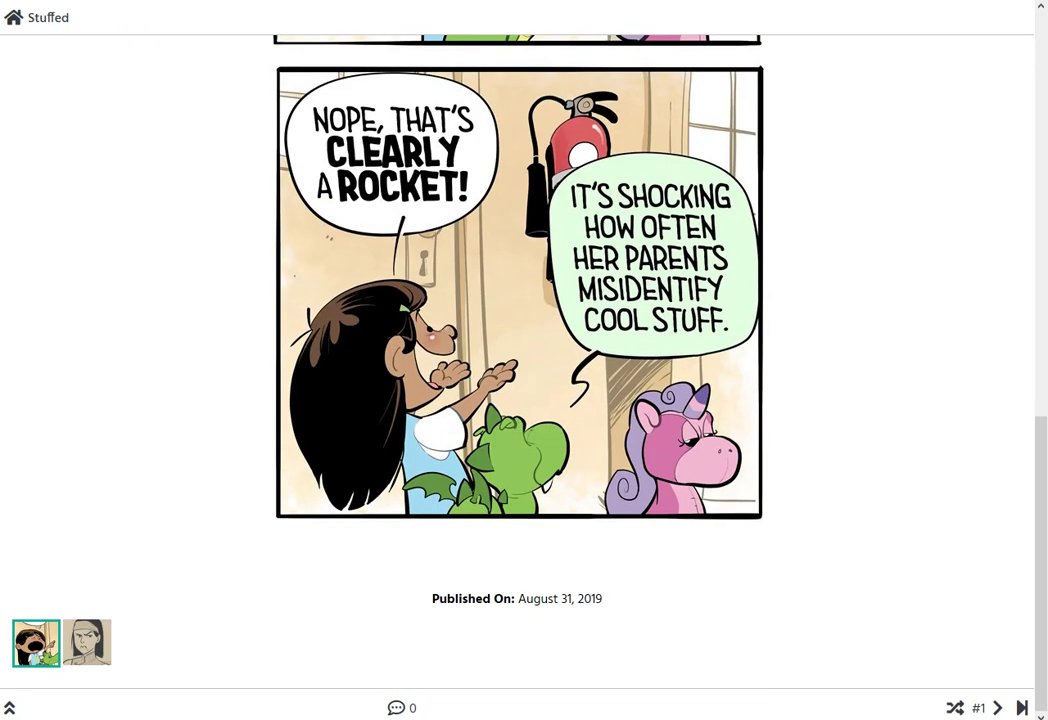
scroll(518, 360, "up", 10)
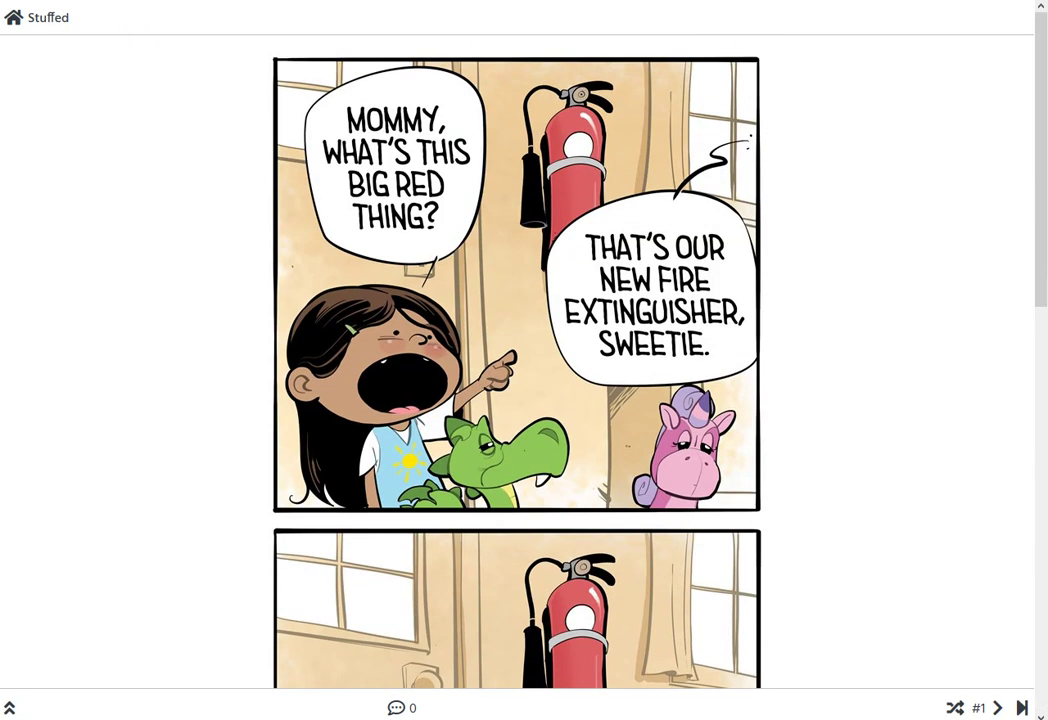